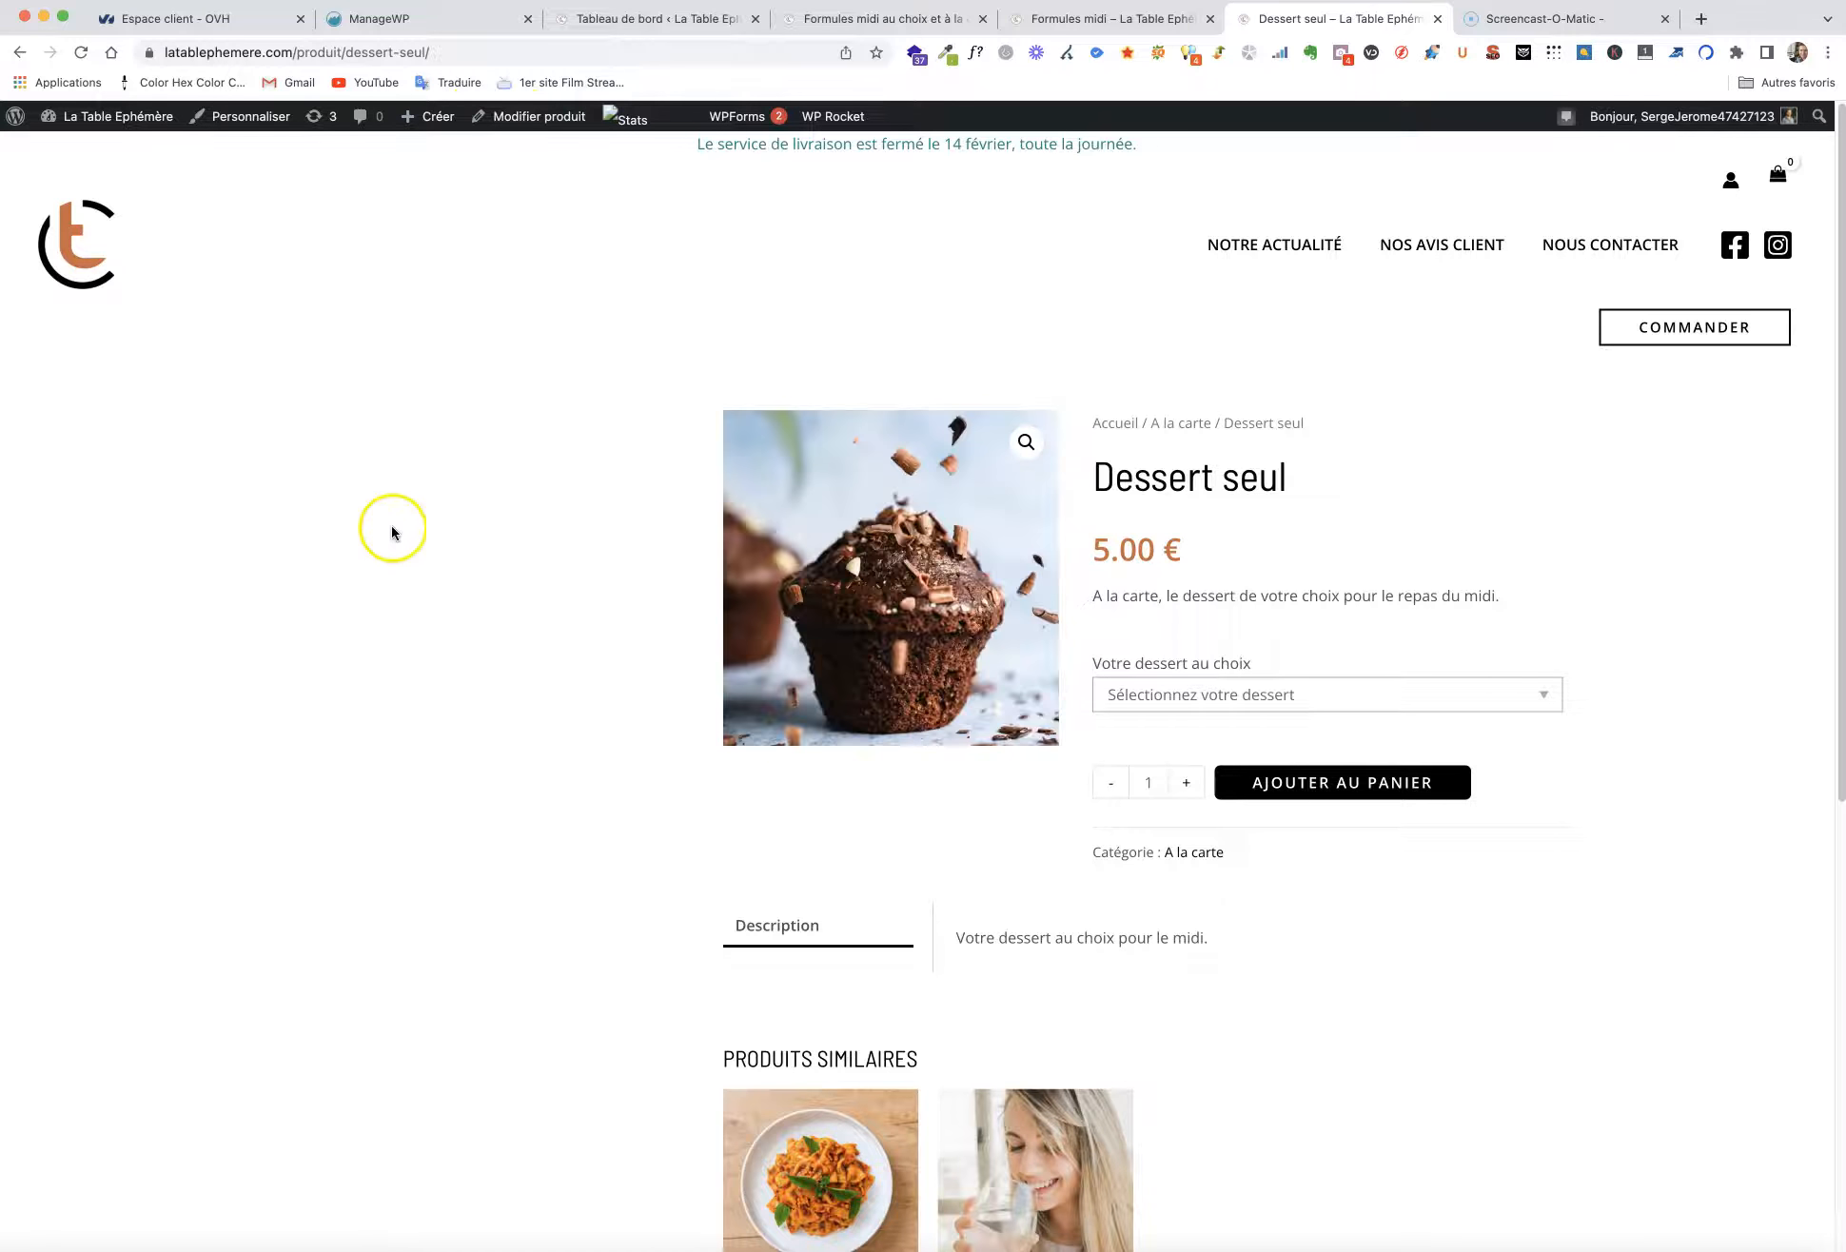
Return to the A la carte category, then view the Formule Ripaille product page from the Formules midi category through its delivery options
{"action": "left_click", "coordinate": [20, 52]}
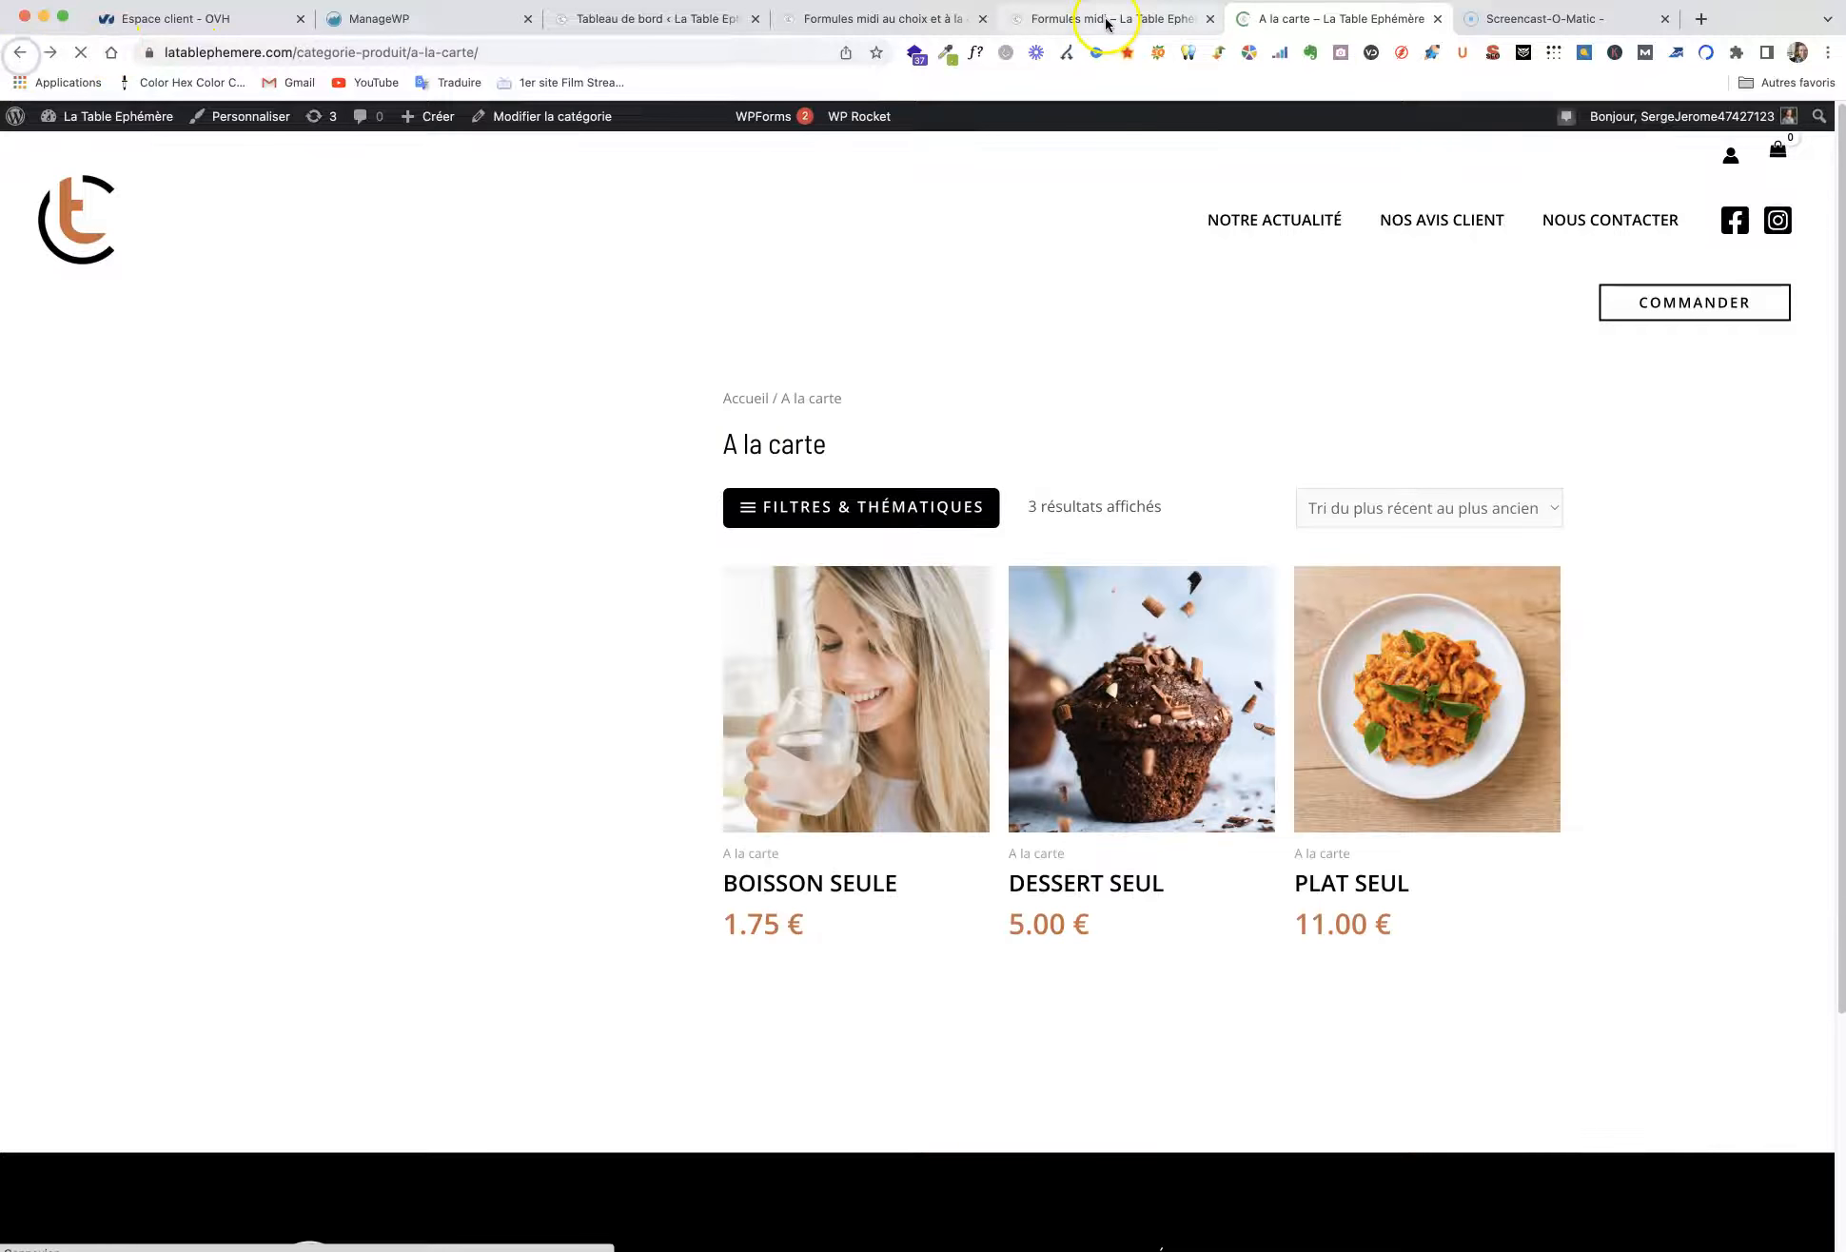
{"action": "left_click", "coordinate": [1117, 21]}
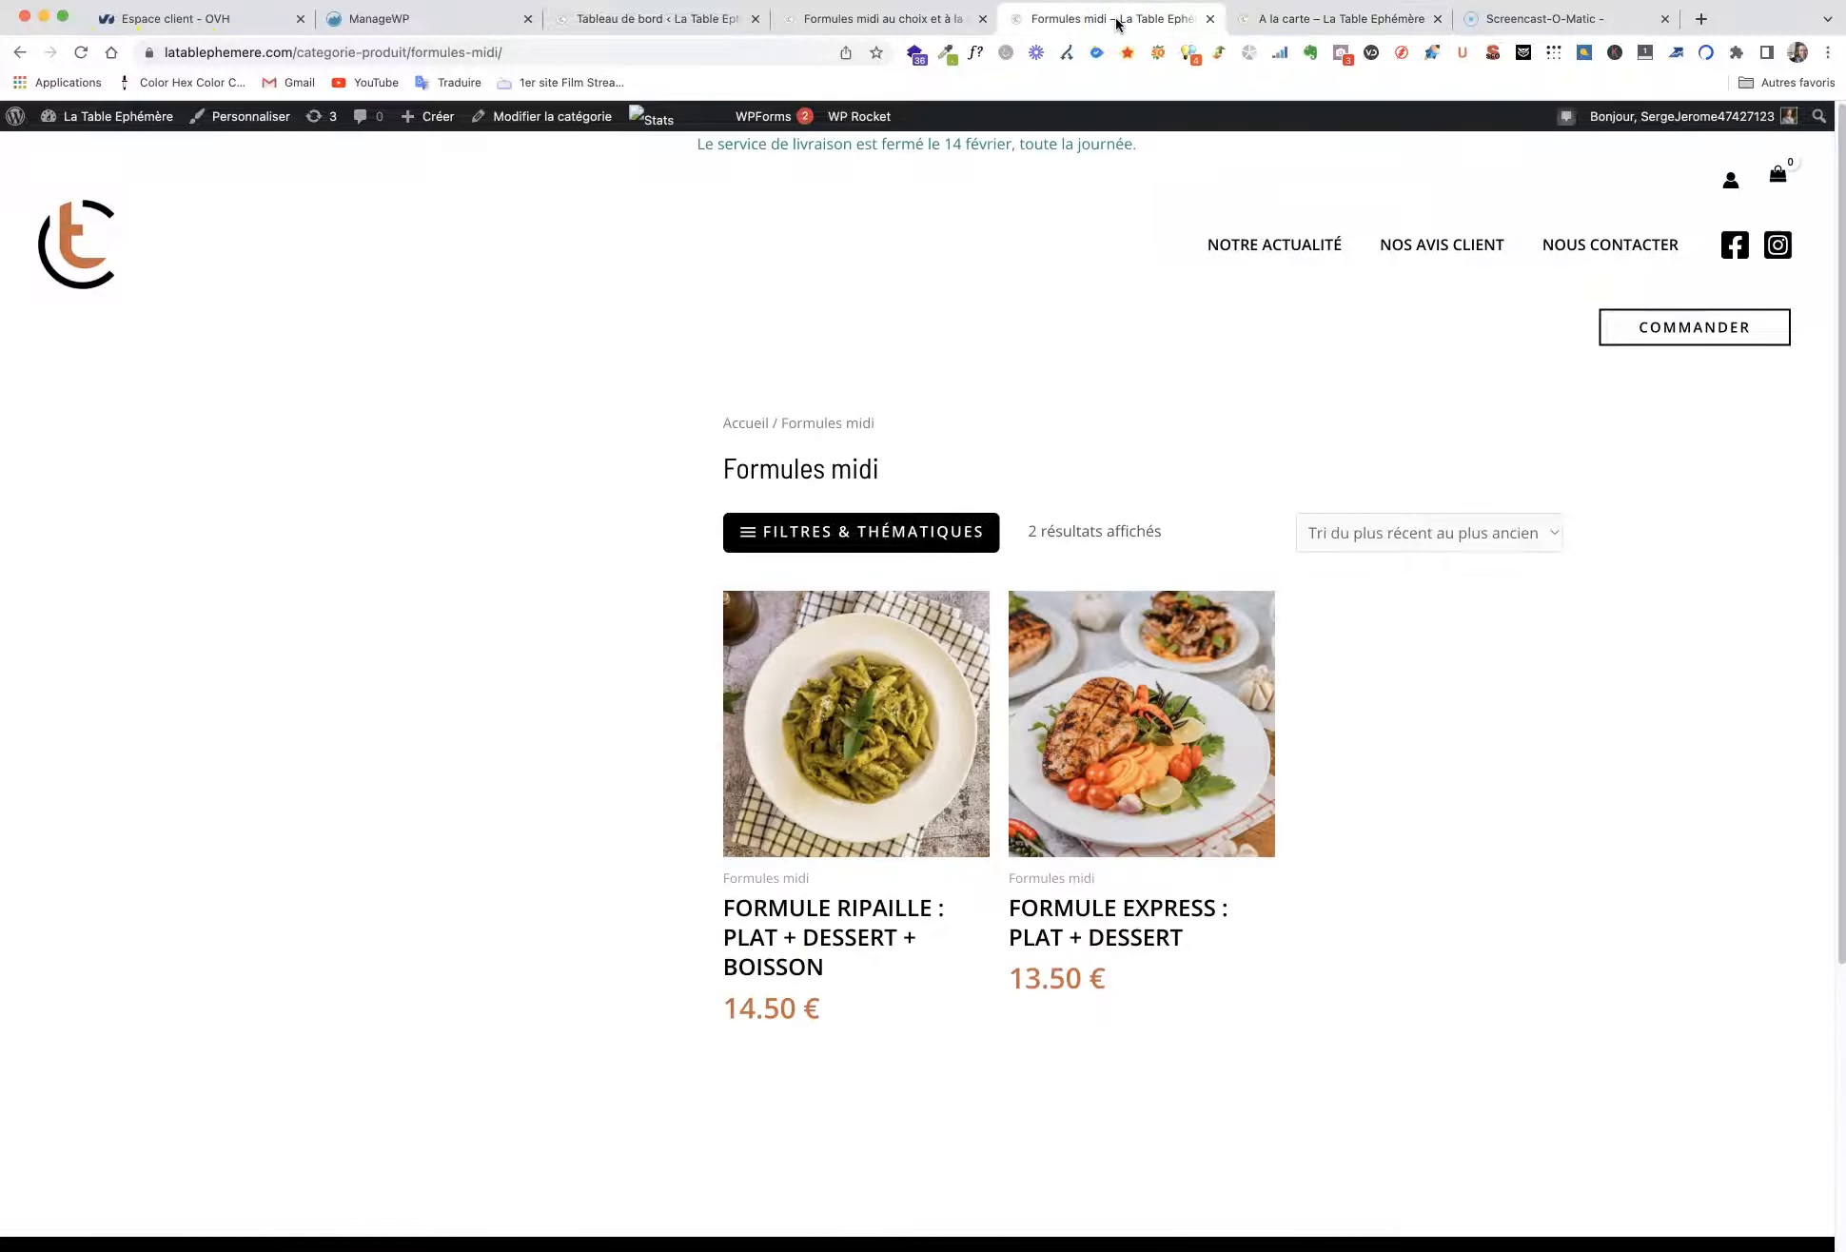
{"action": "left_click", "coordinate": [813, 722]}
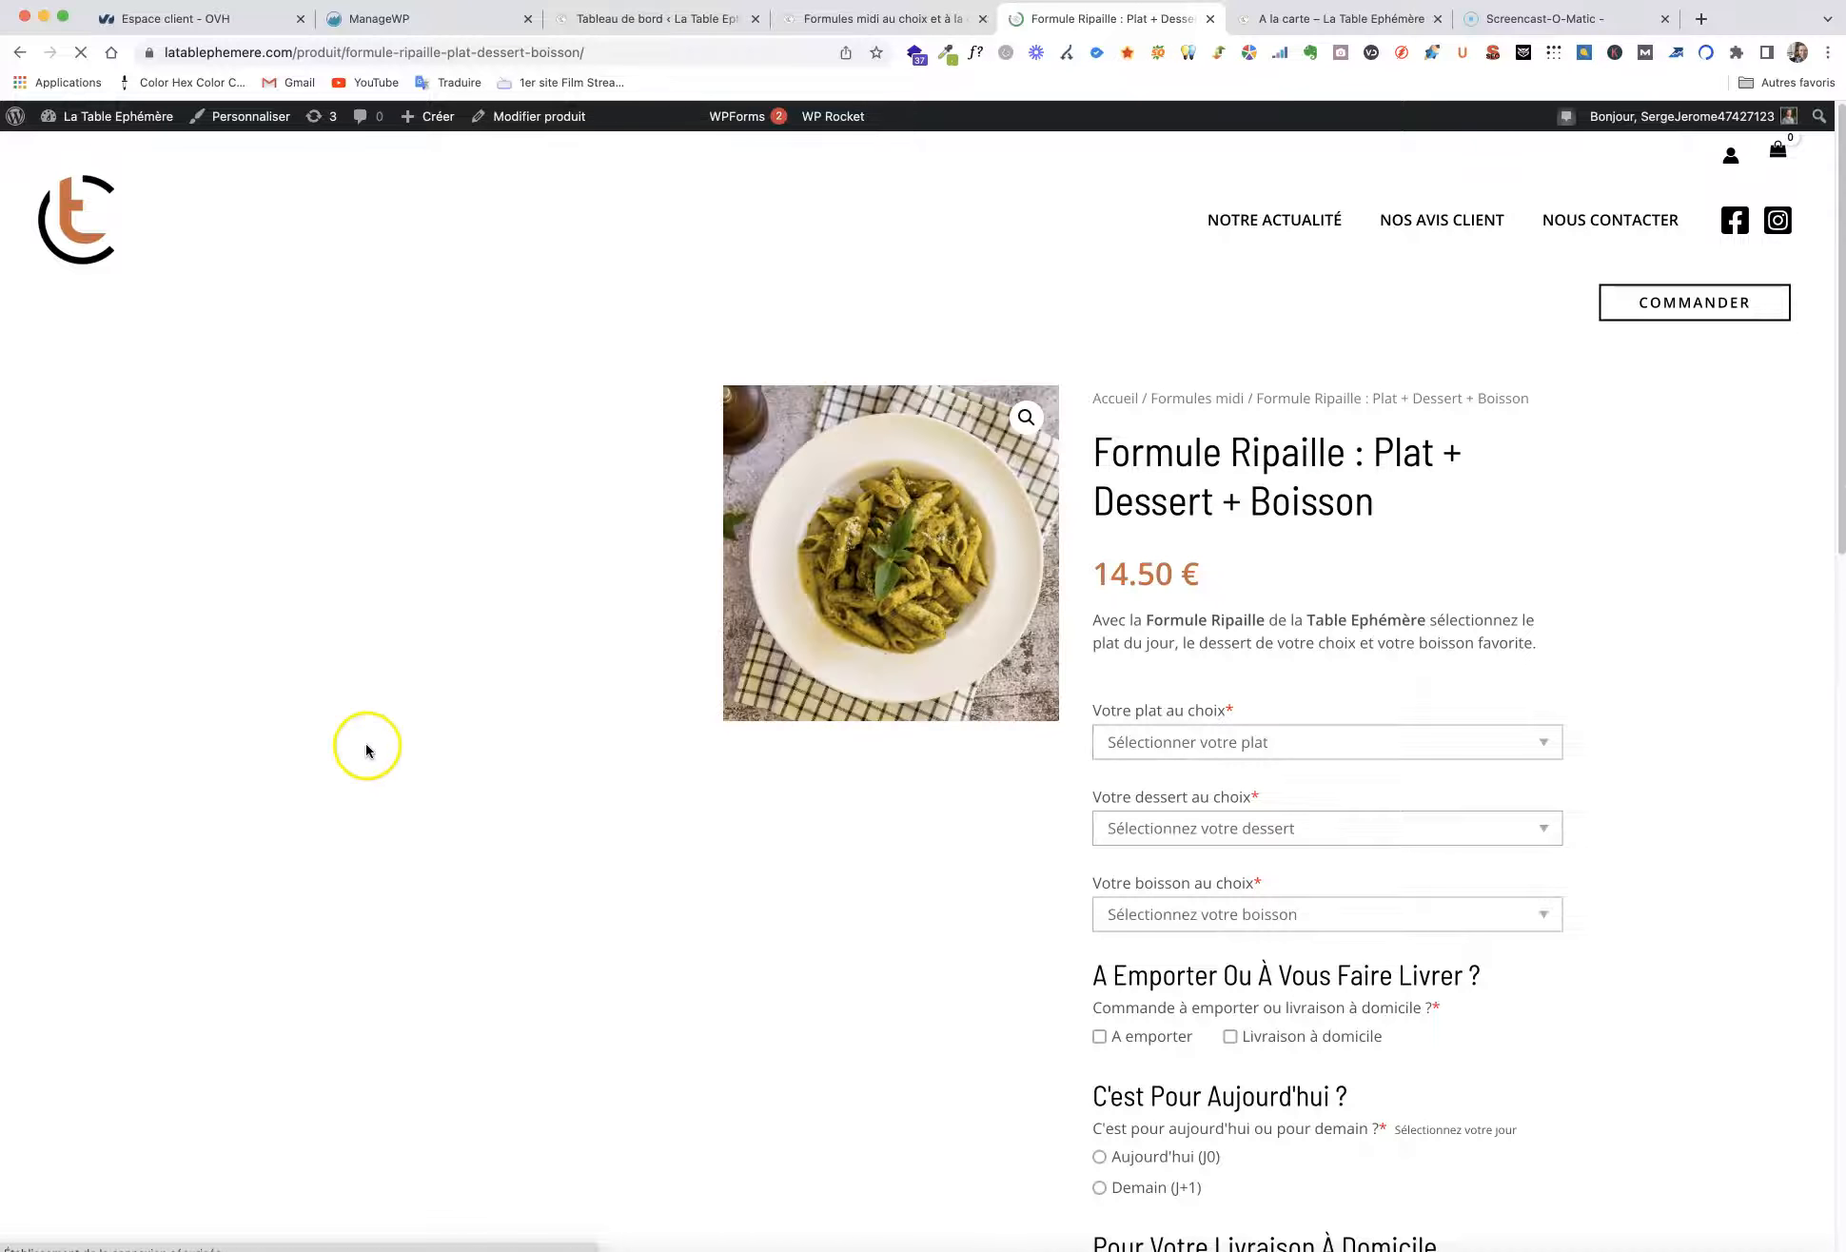
{"action": "scroll", "coordinate": [363, 751], "scroll_direction": "down", "scroll_amount": 10}
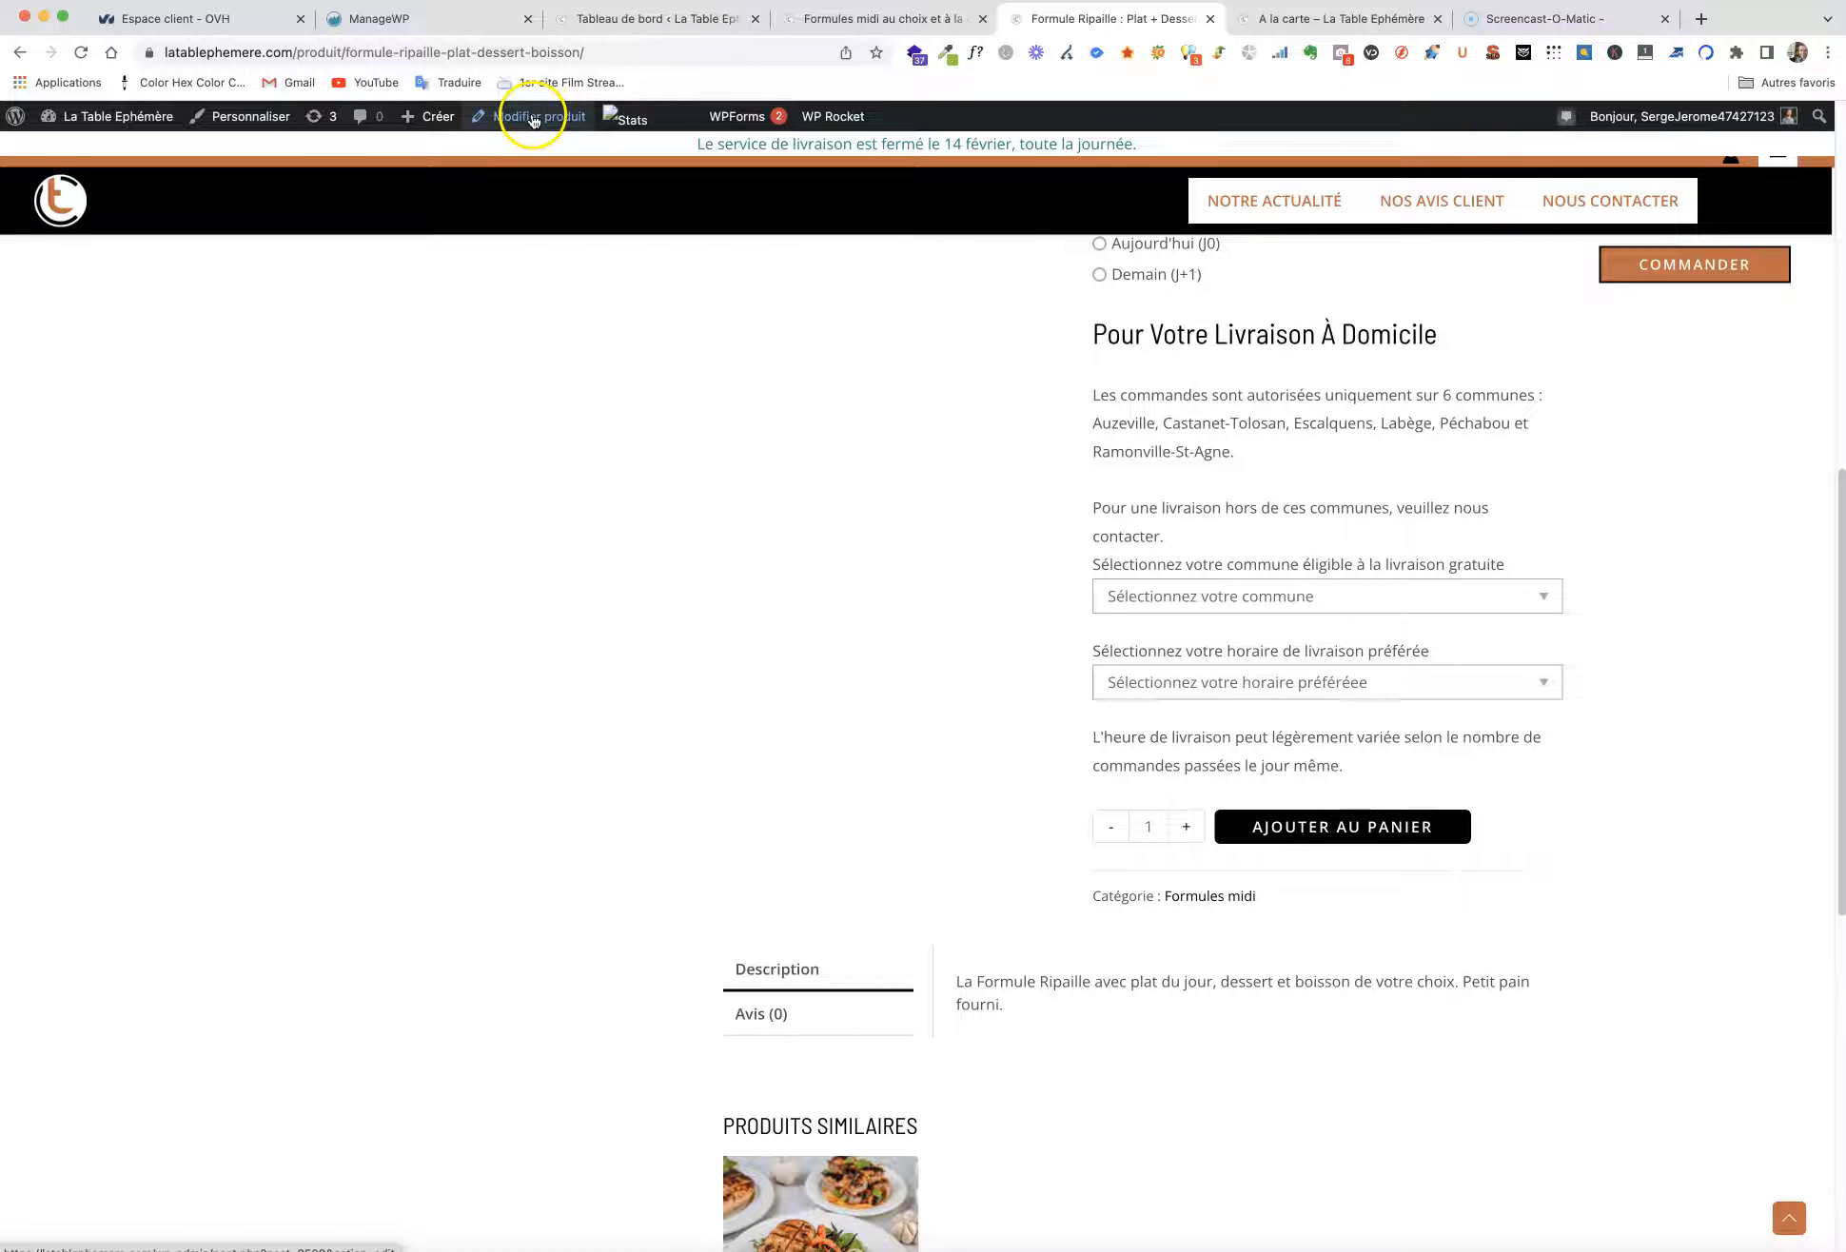
Open the Formules midi & à la carte shop page in Elementor and show the Filters settings of its Woo - Categories widget
{"action": "left_click", "coordinate": [865, 21]}
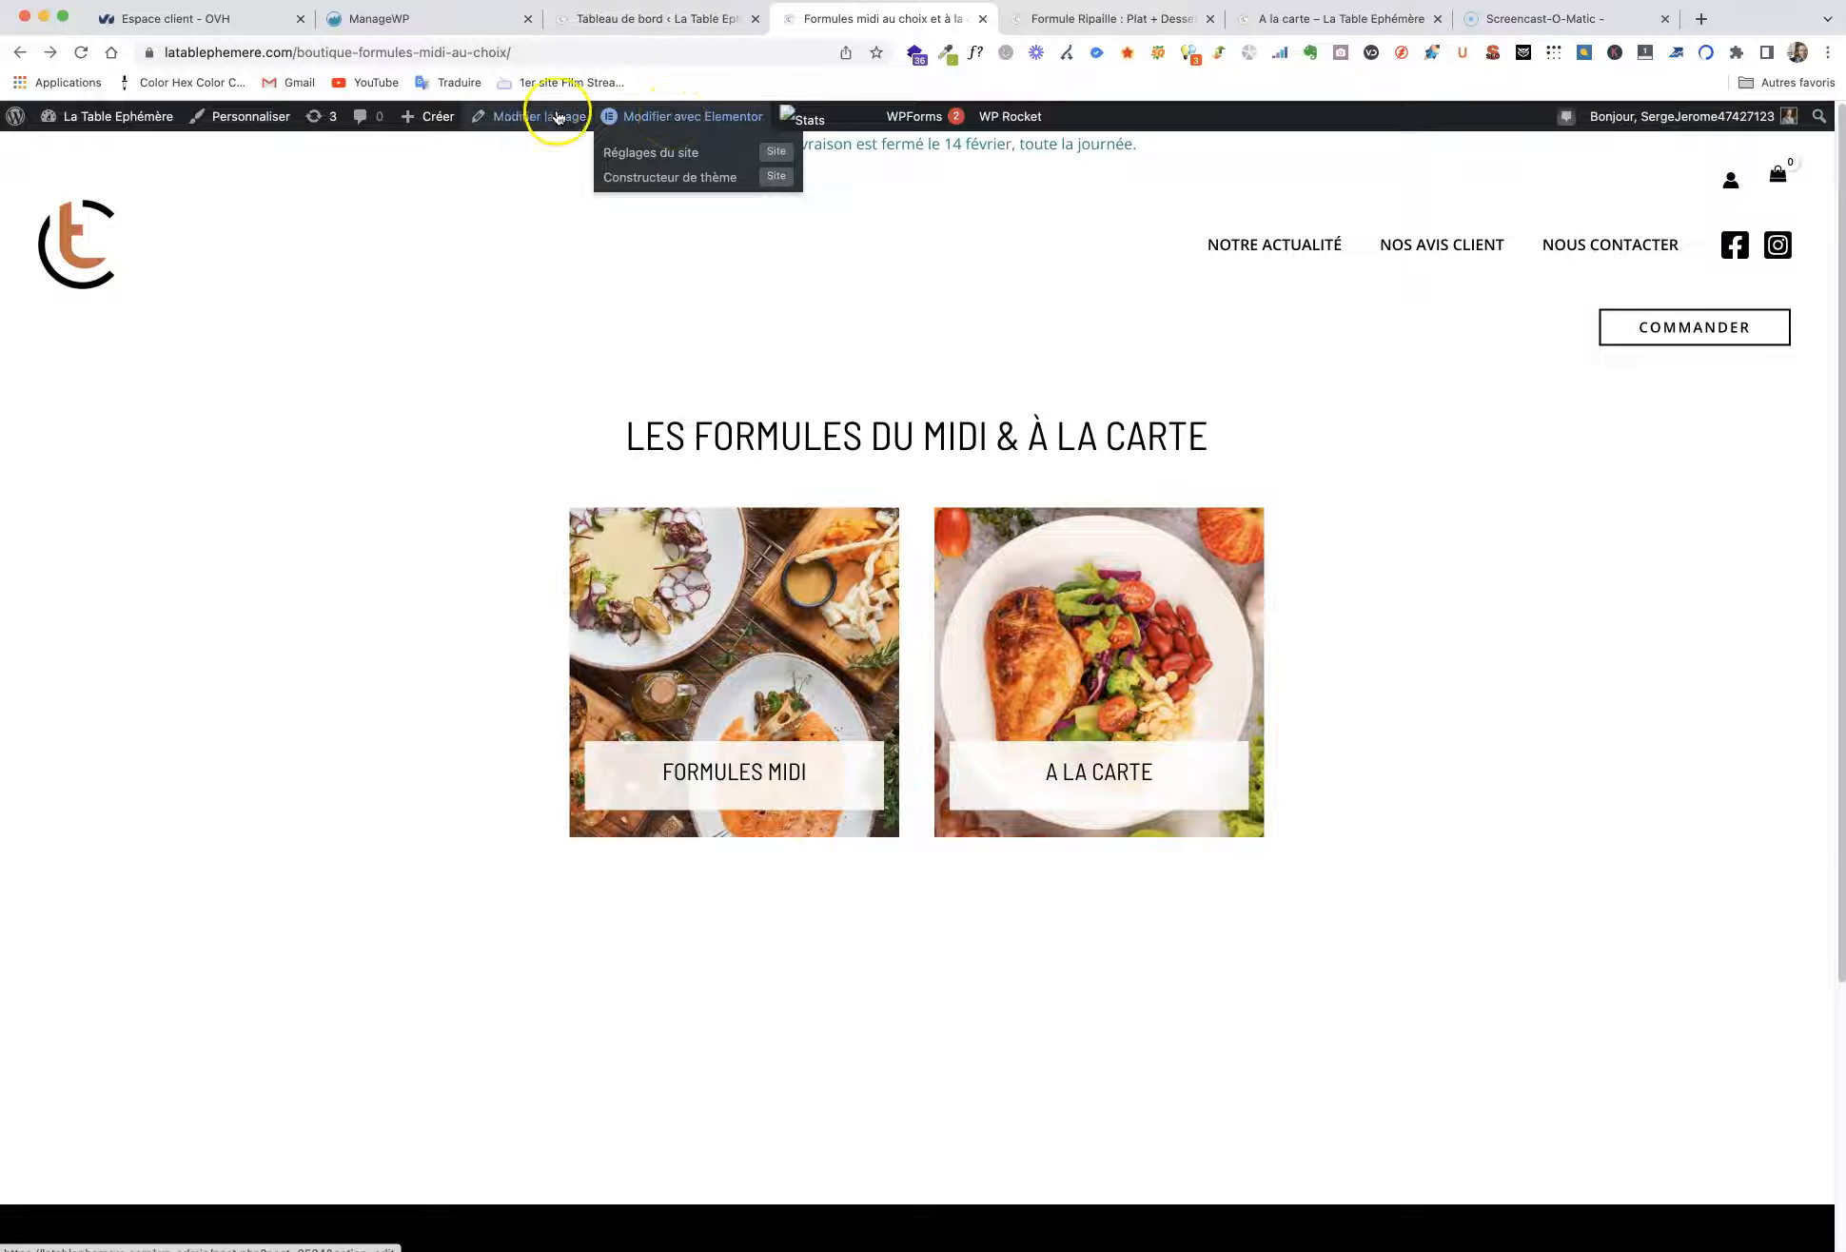
{"action": "left_click", "coordinate": [669, 118]}
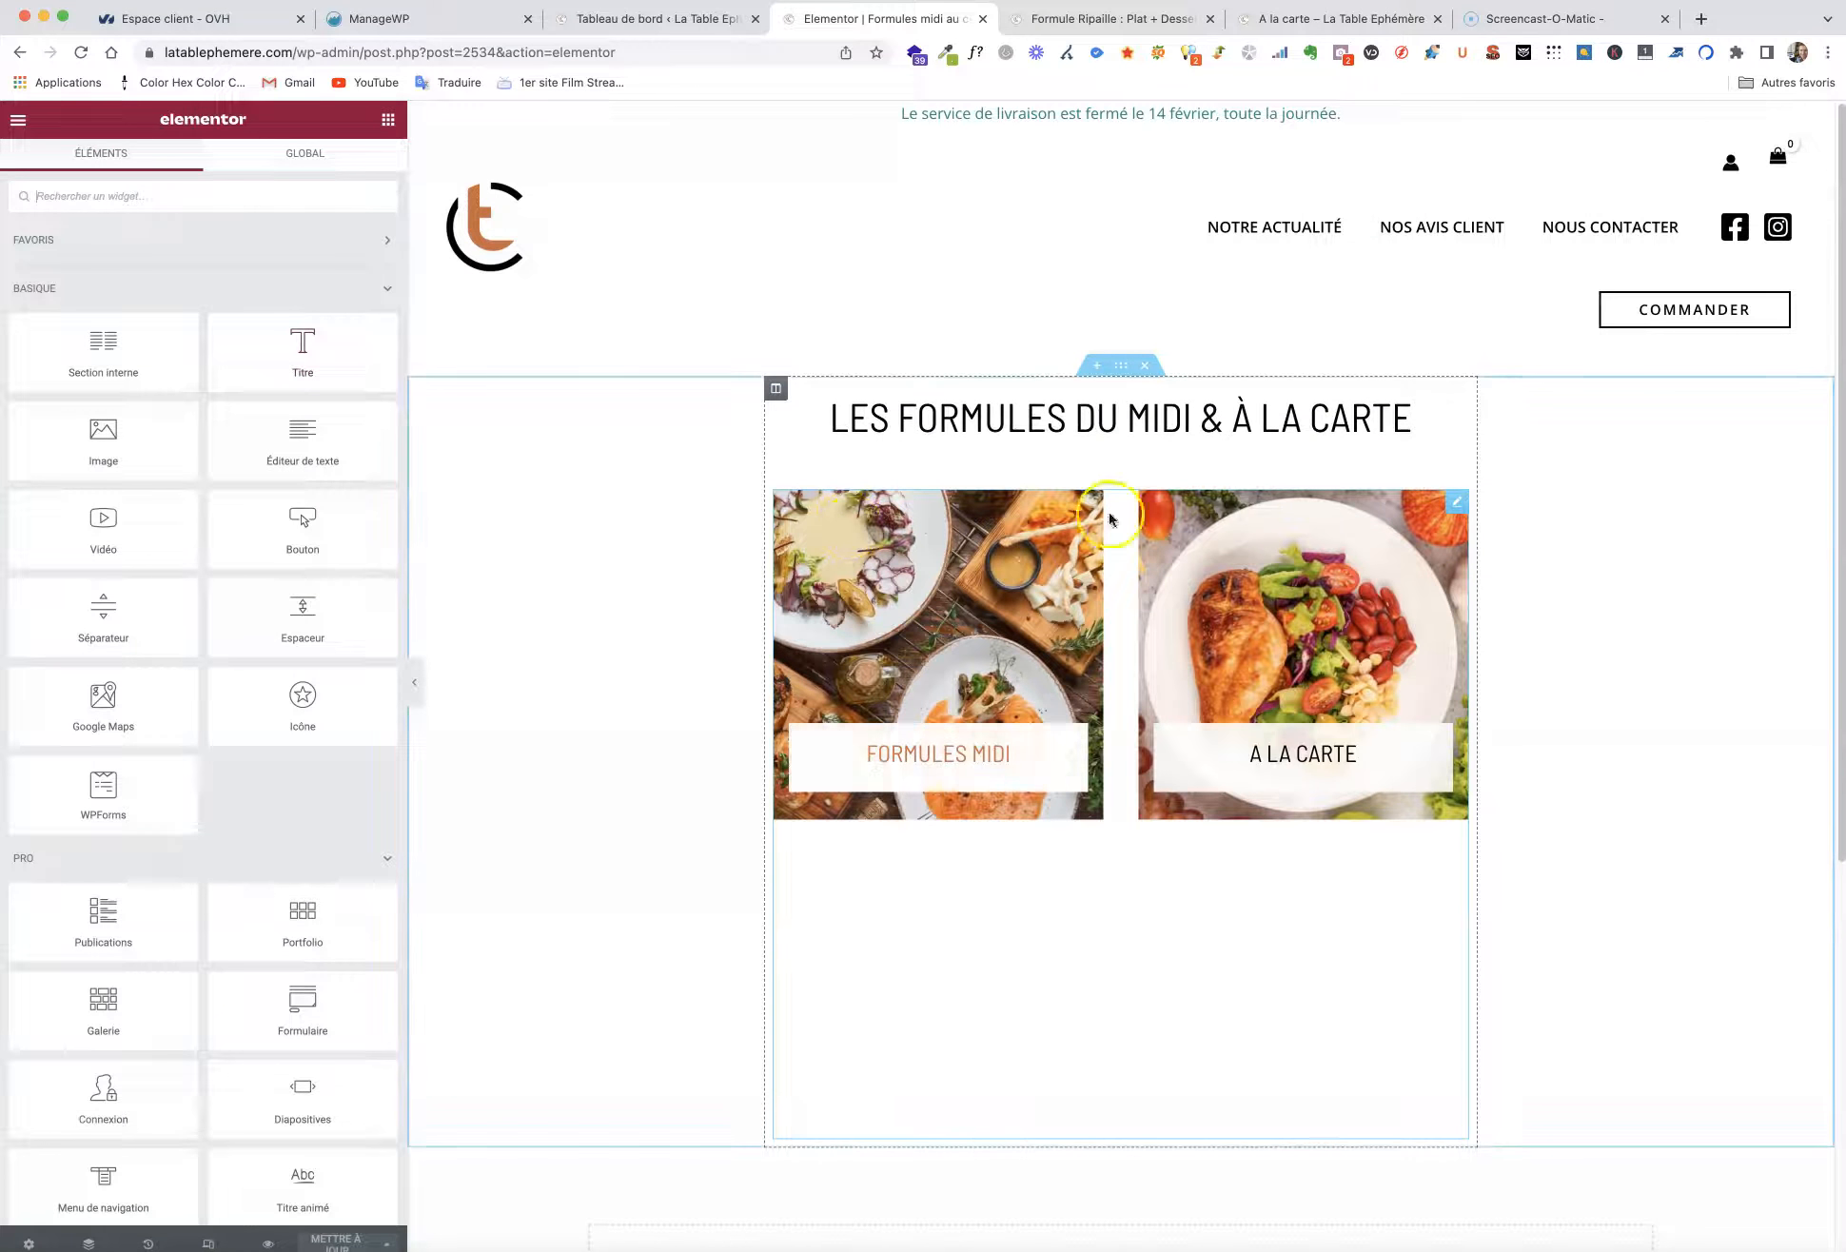
{"action": "left_click", "coordinate": [1456, 504]}
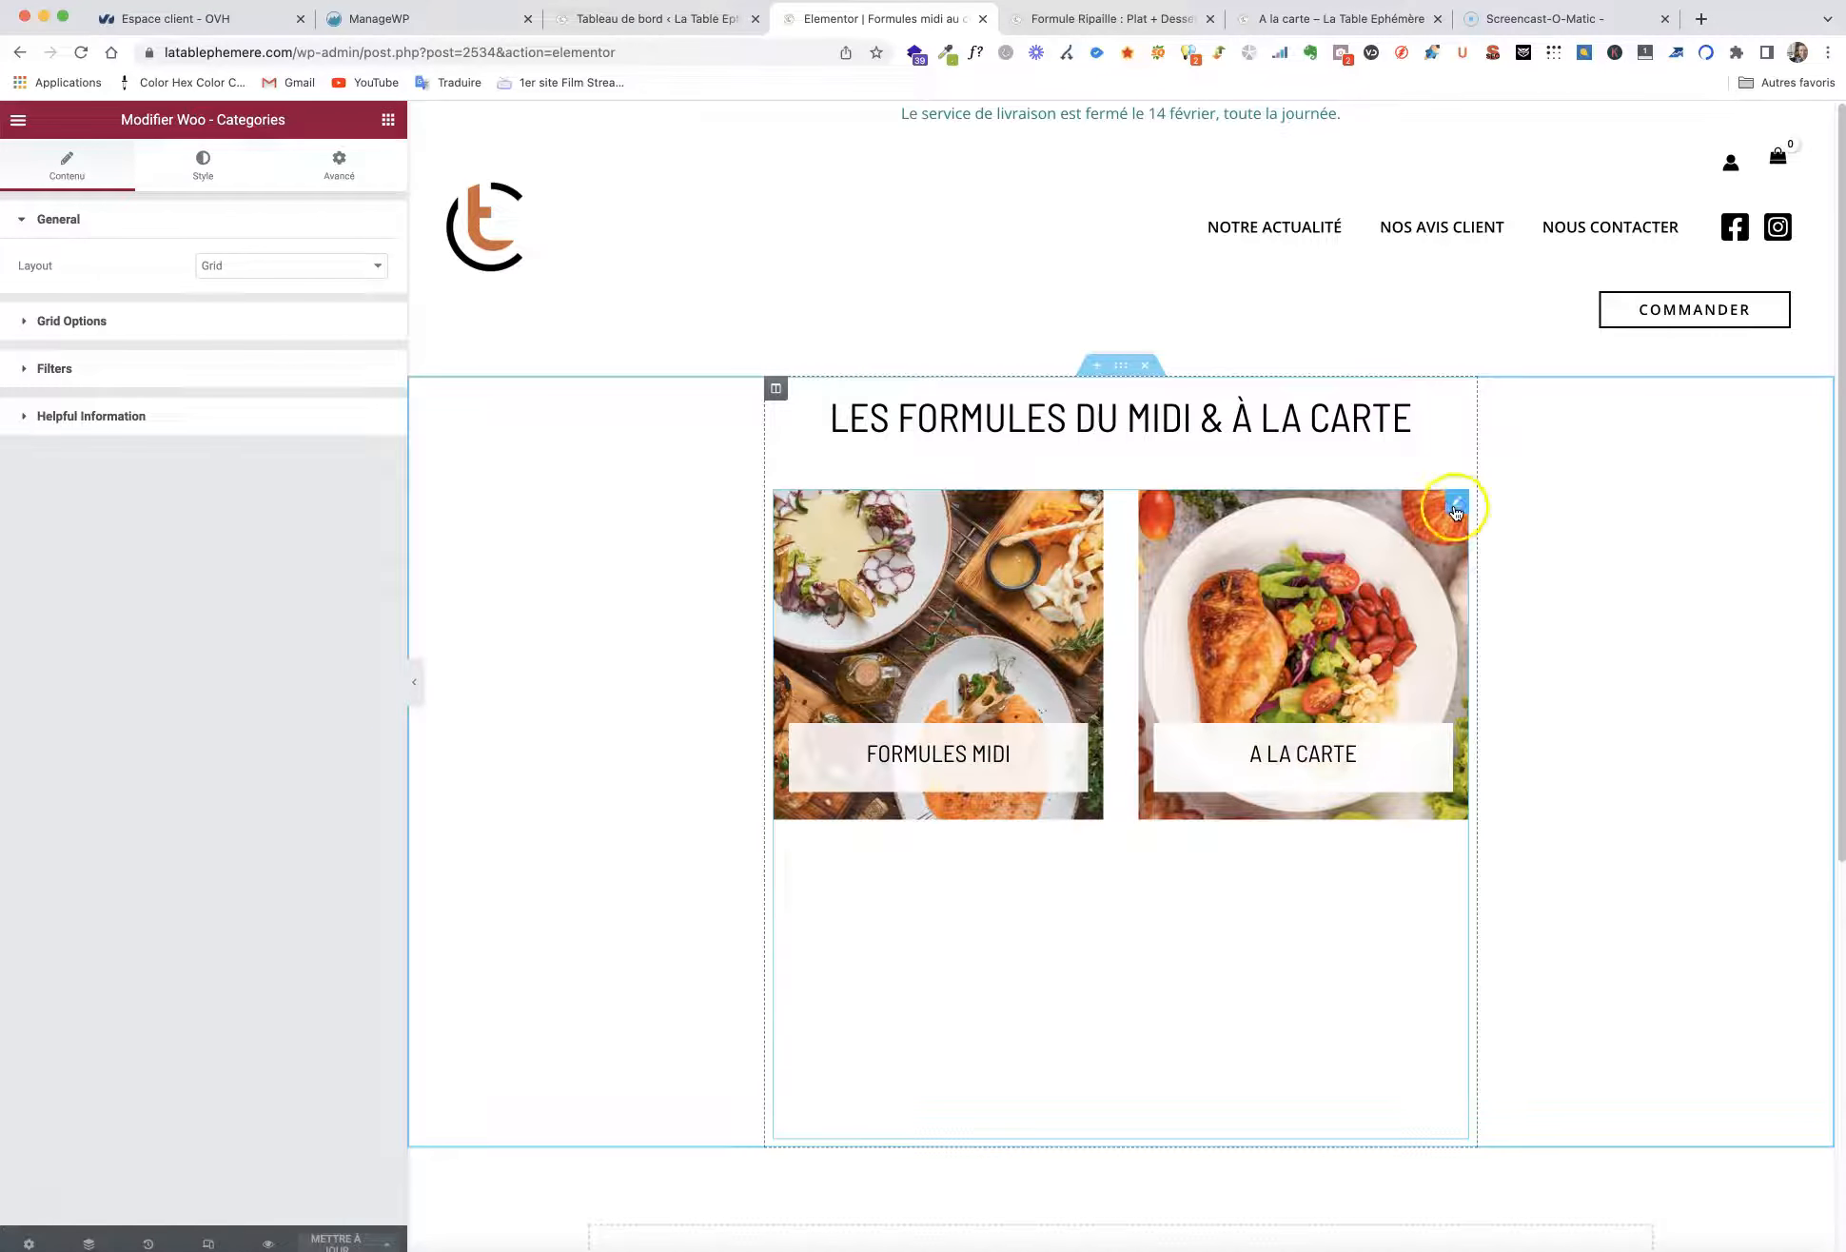
{"action": "left_click", "coordinate": [38, 380]}
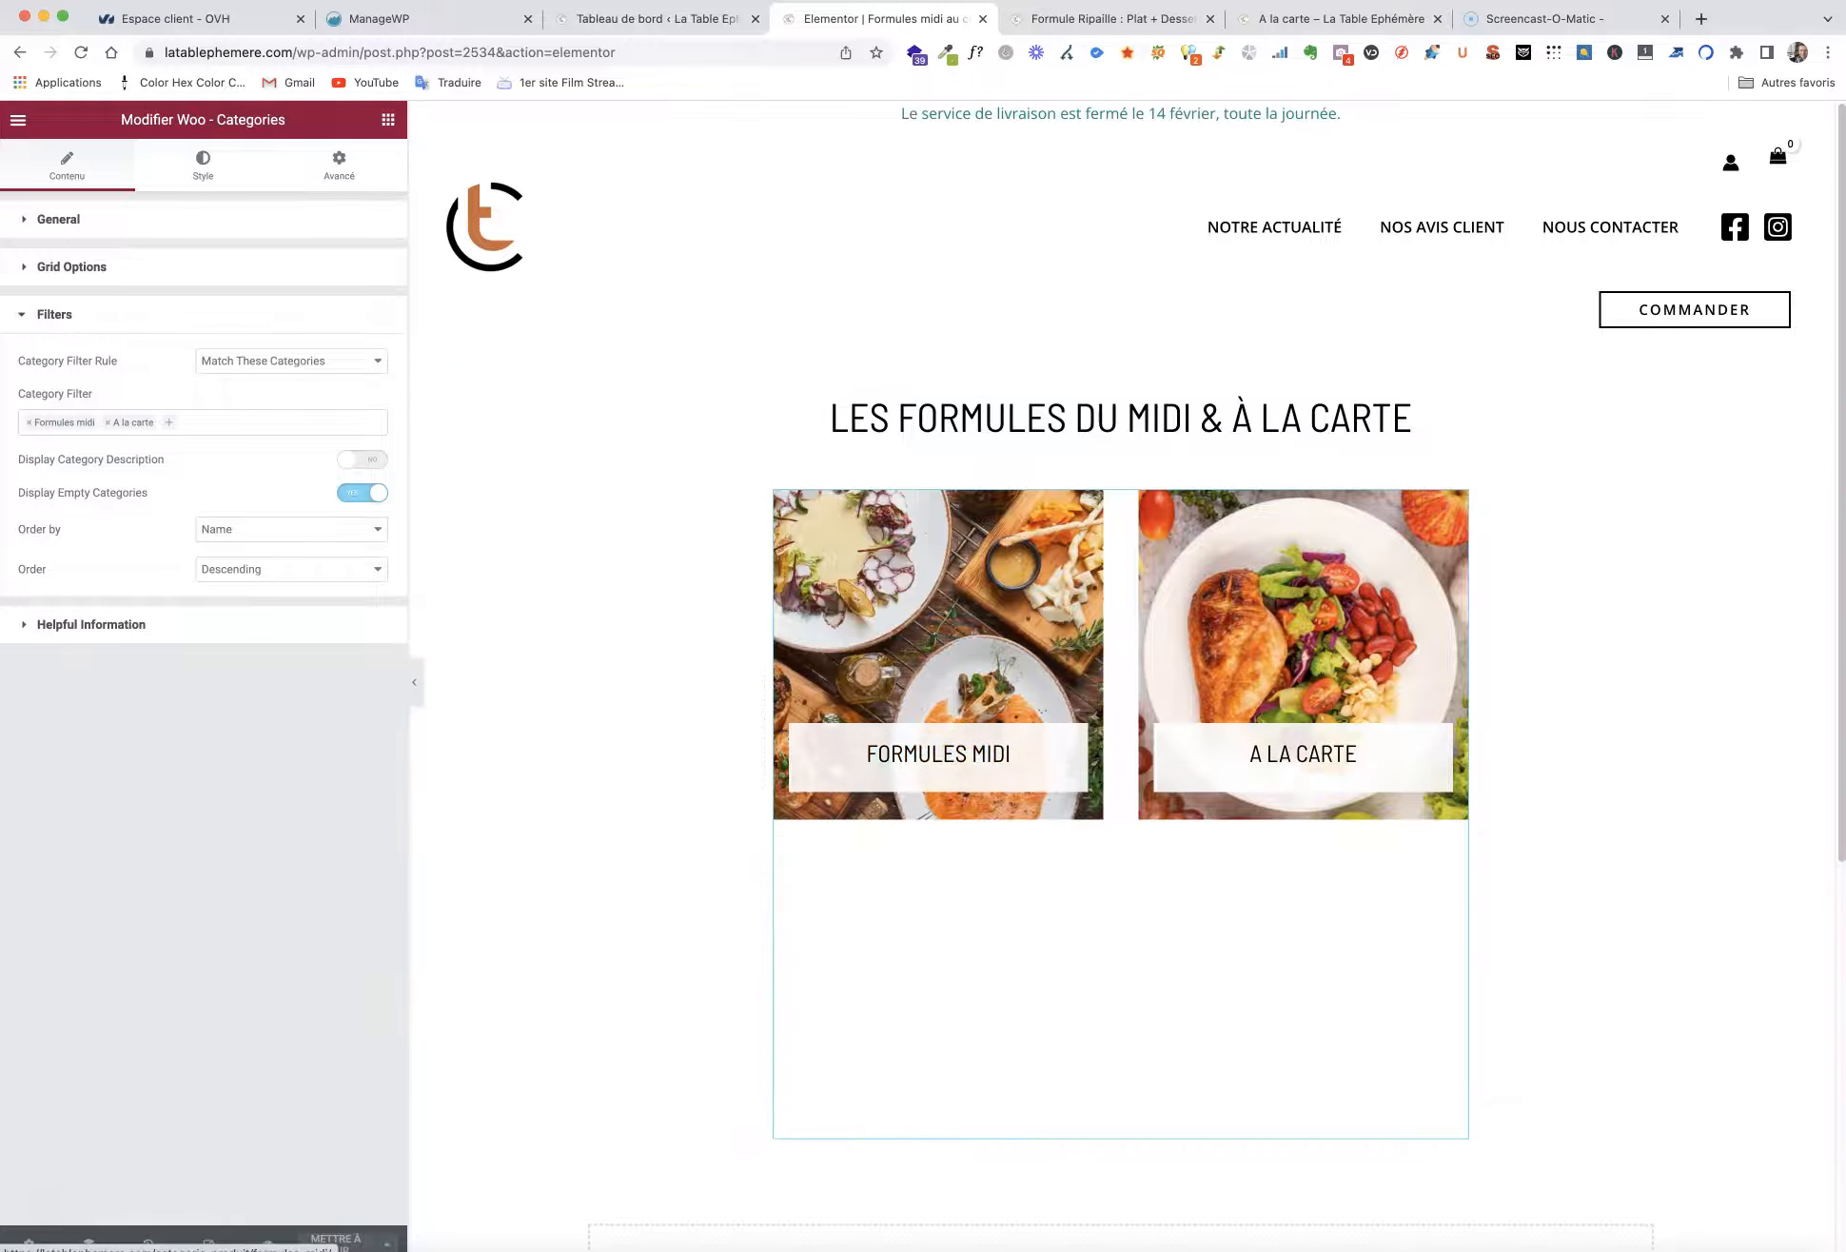
Open the Formules midi product category for editing in the WordPress dashboard
{"action": "left_click", "coordinate": [613, 21]}
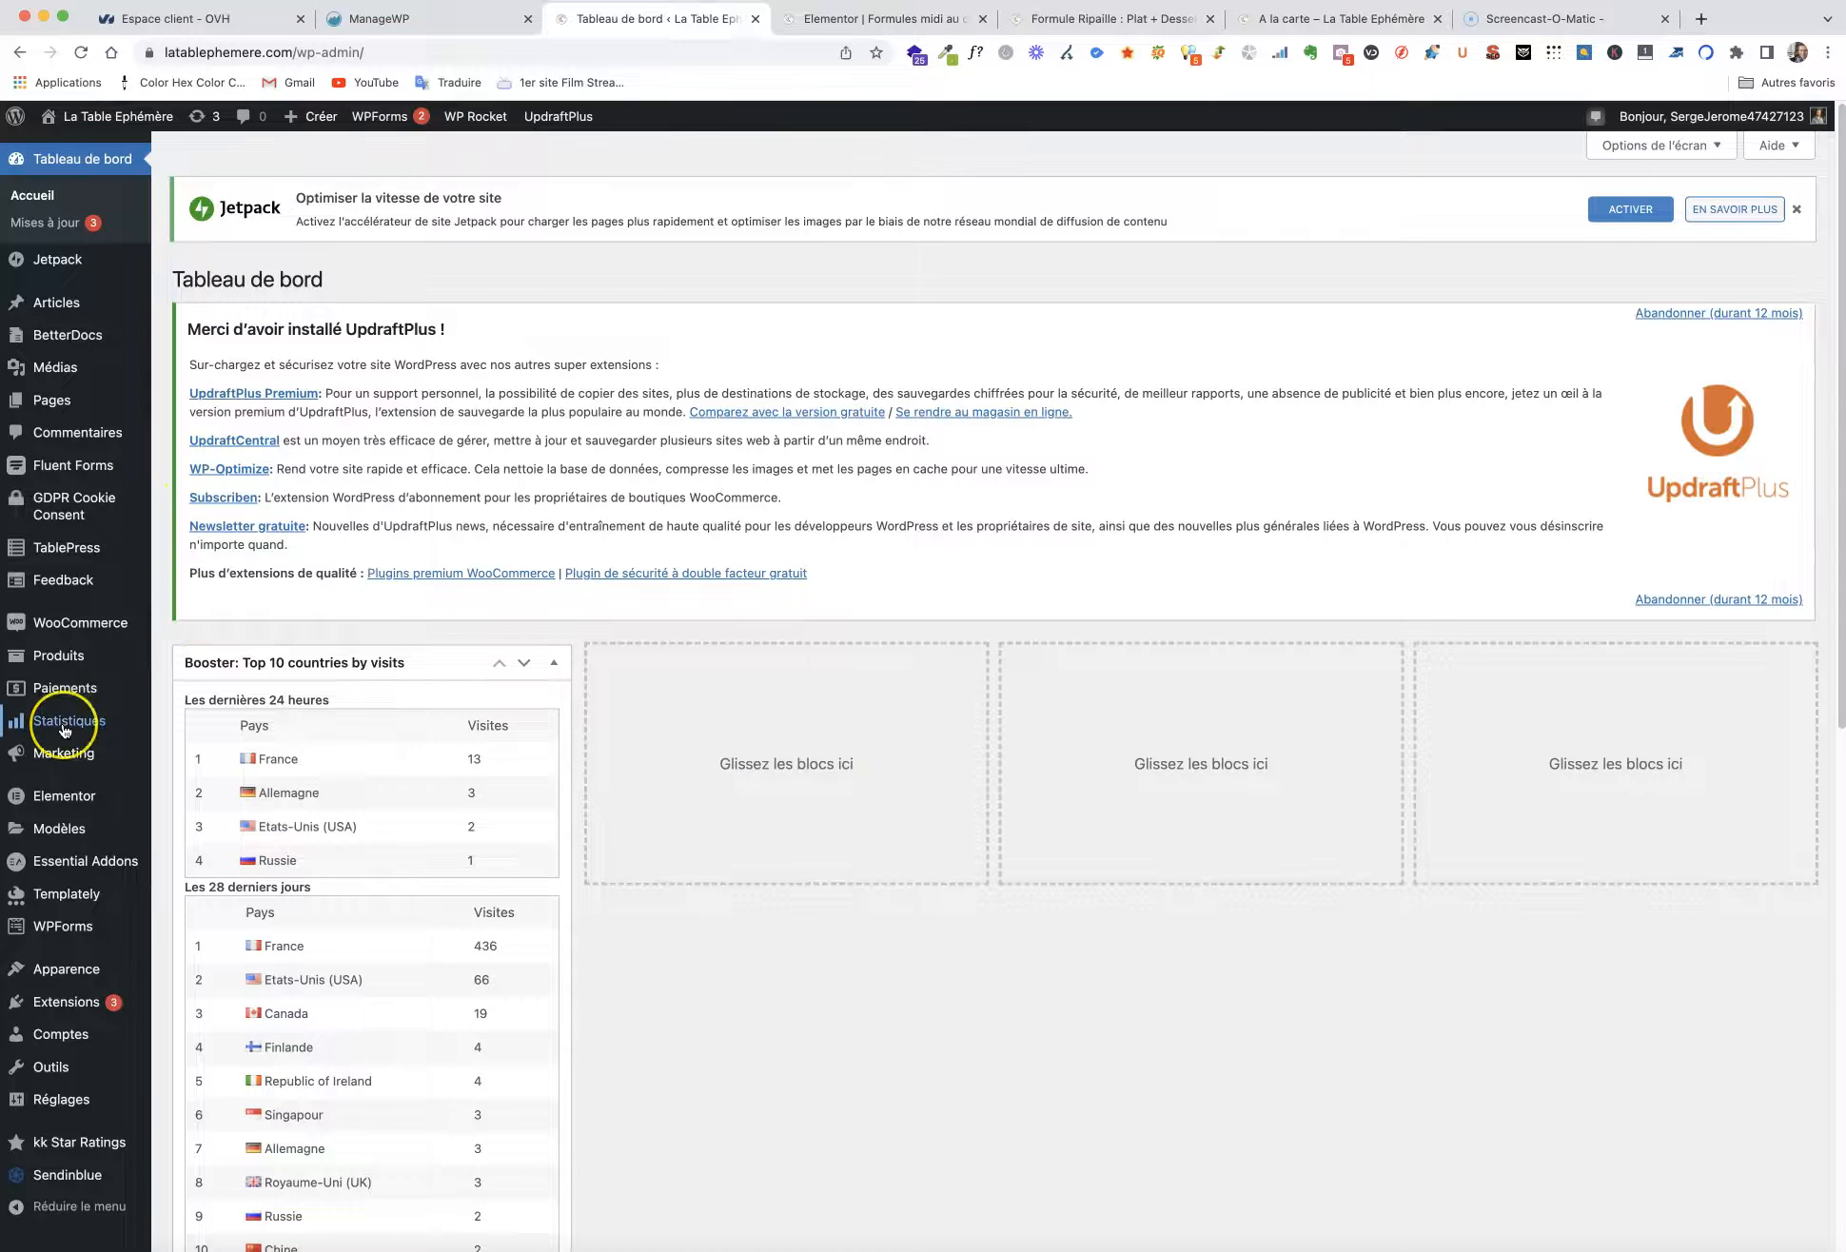
{"action": "mouse_move", "coordinate": [65, 729]}
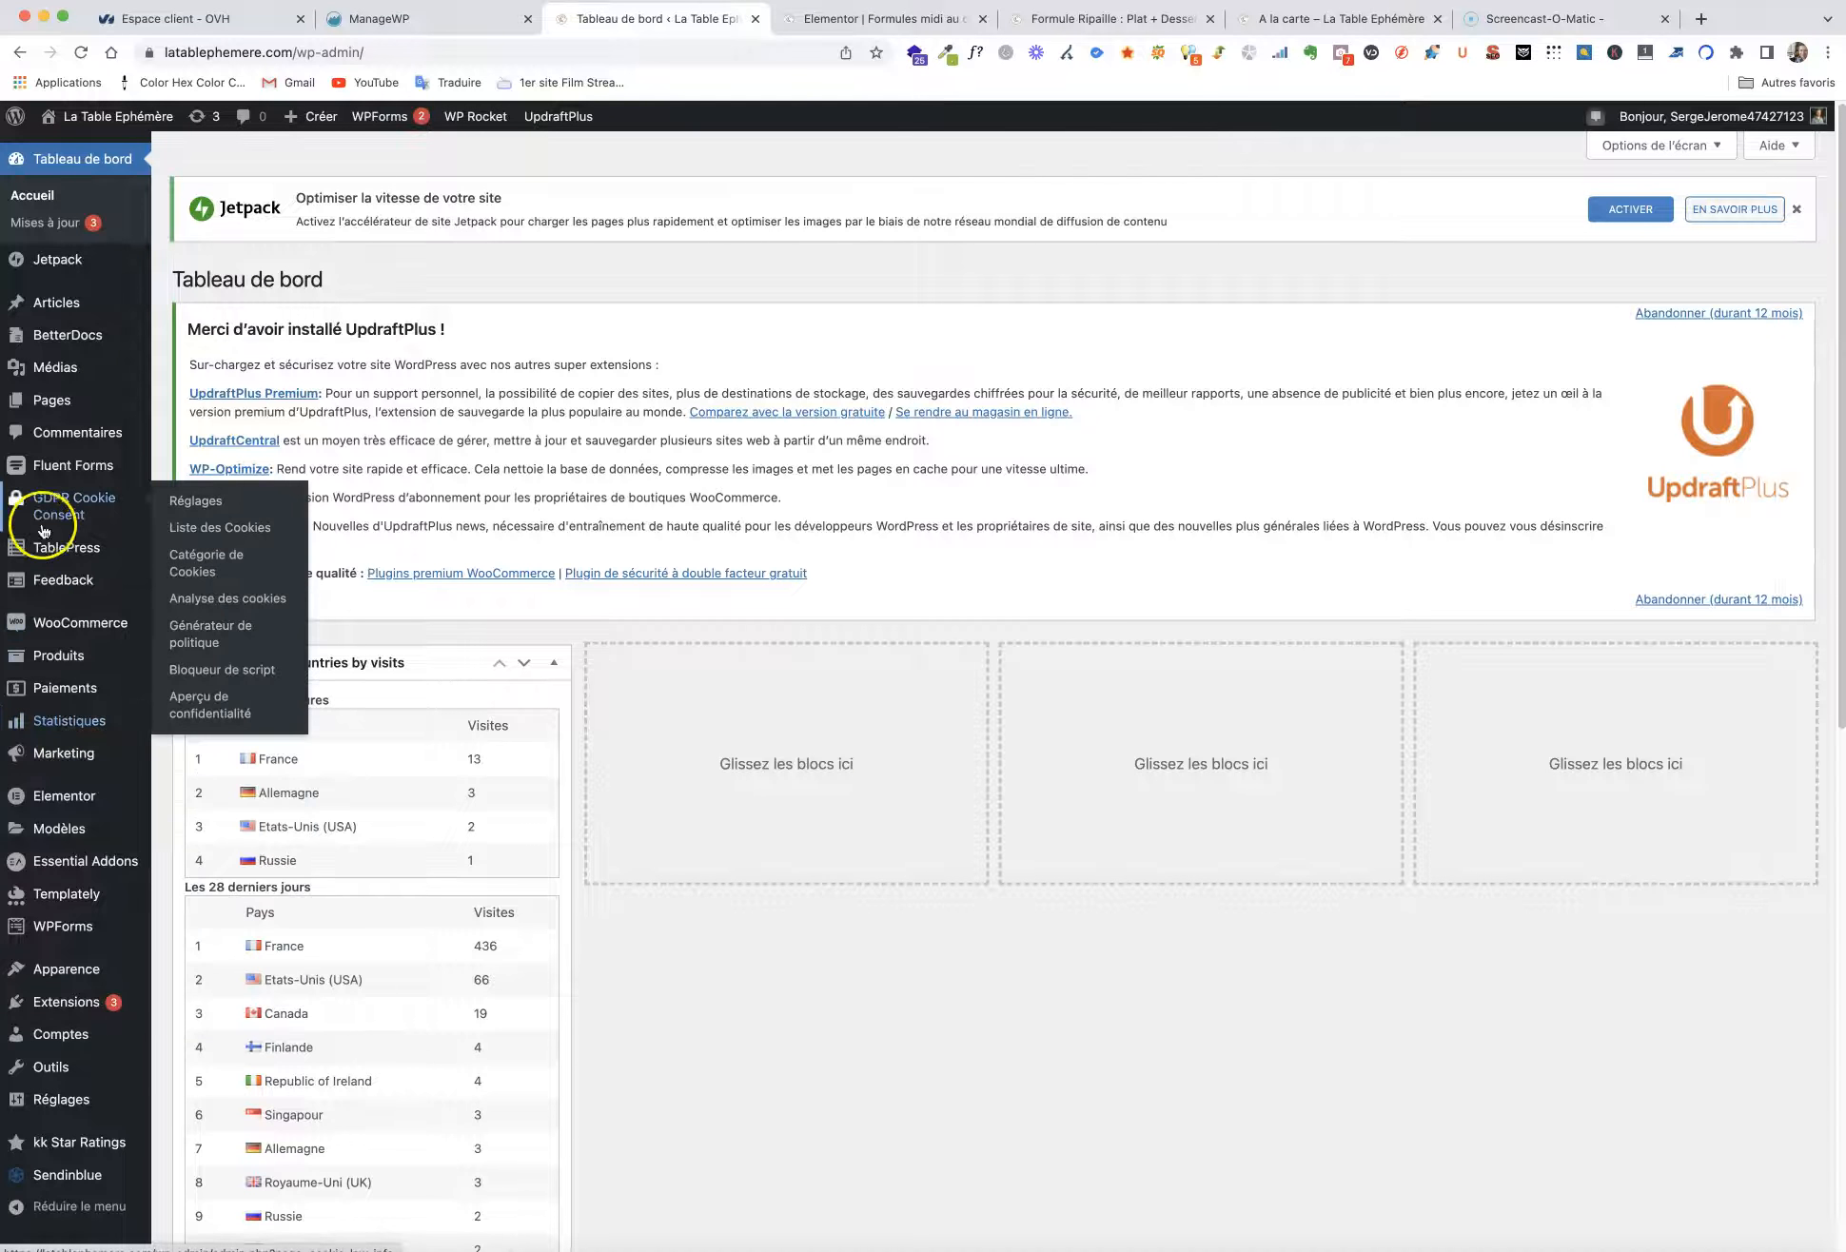
{"action": "mouse_move", "coordinate": [72, 827]}
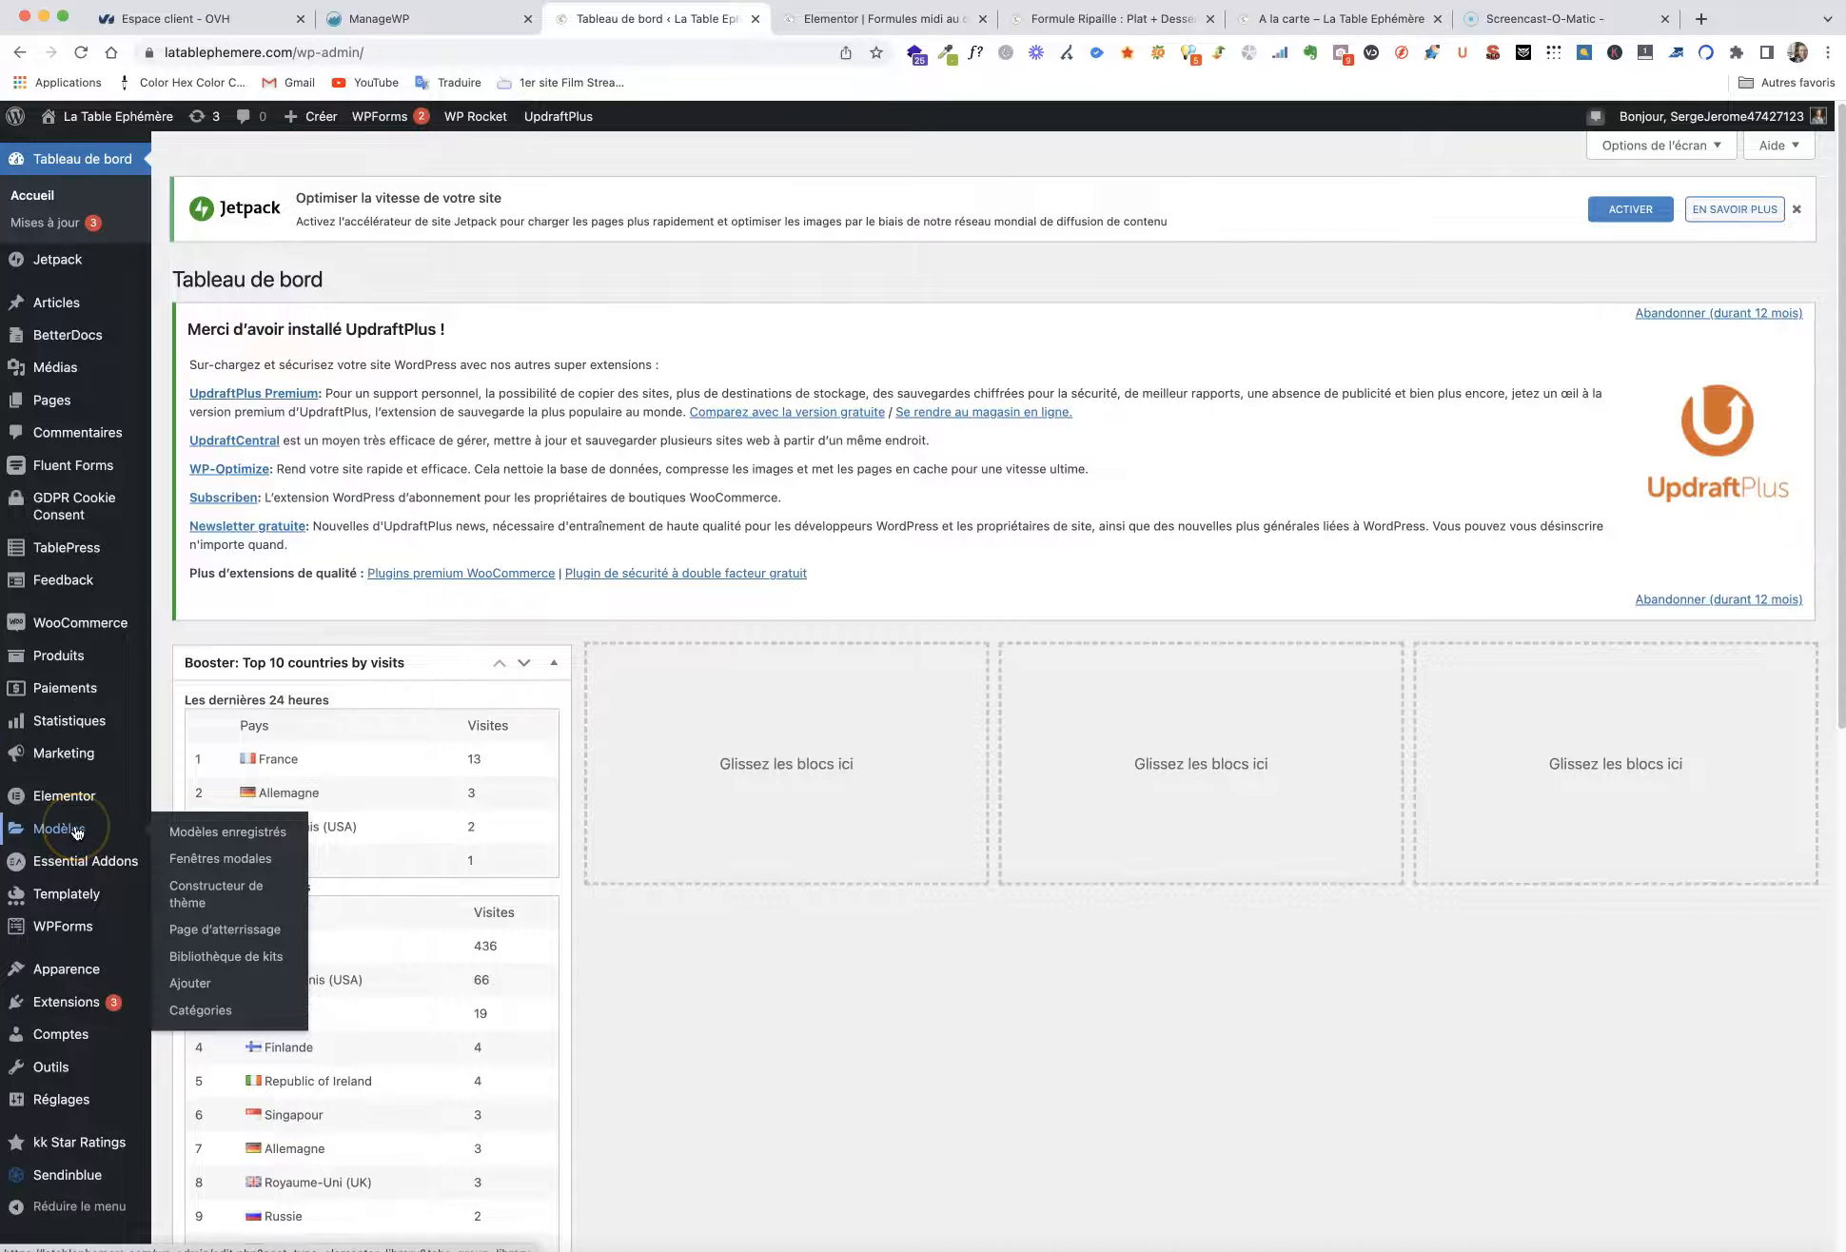
{"action": "mouse_move", "coordinate": [87, 652]}
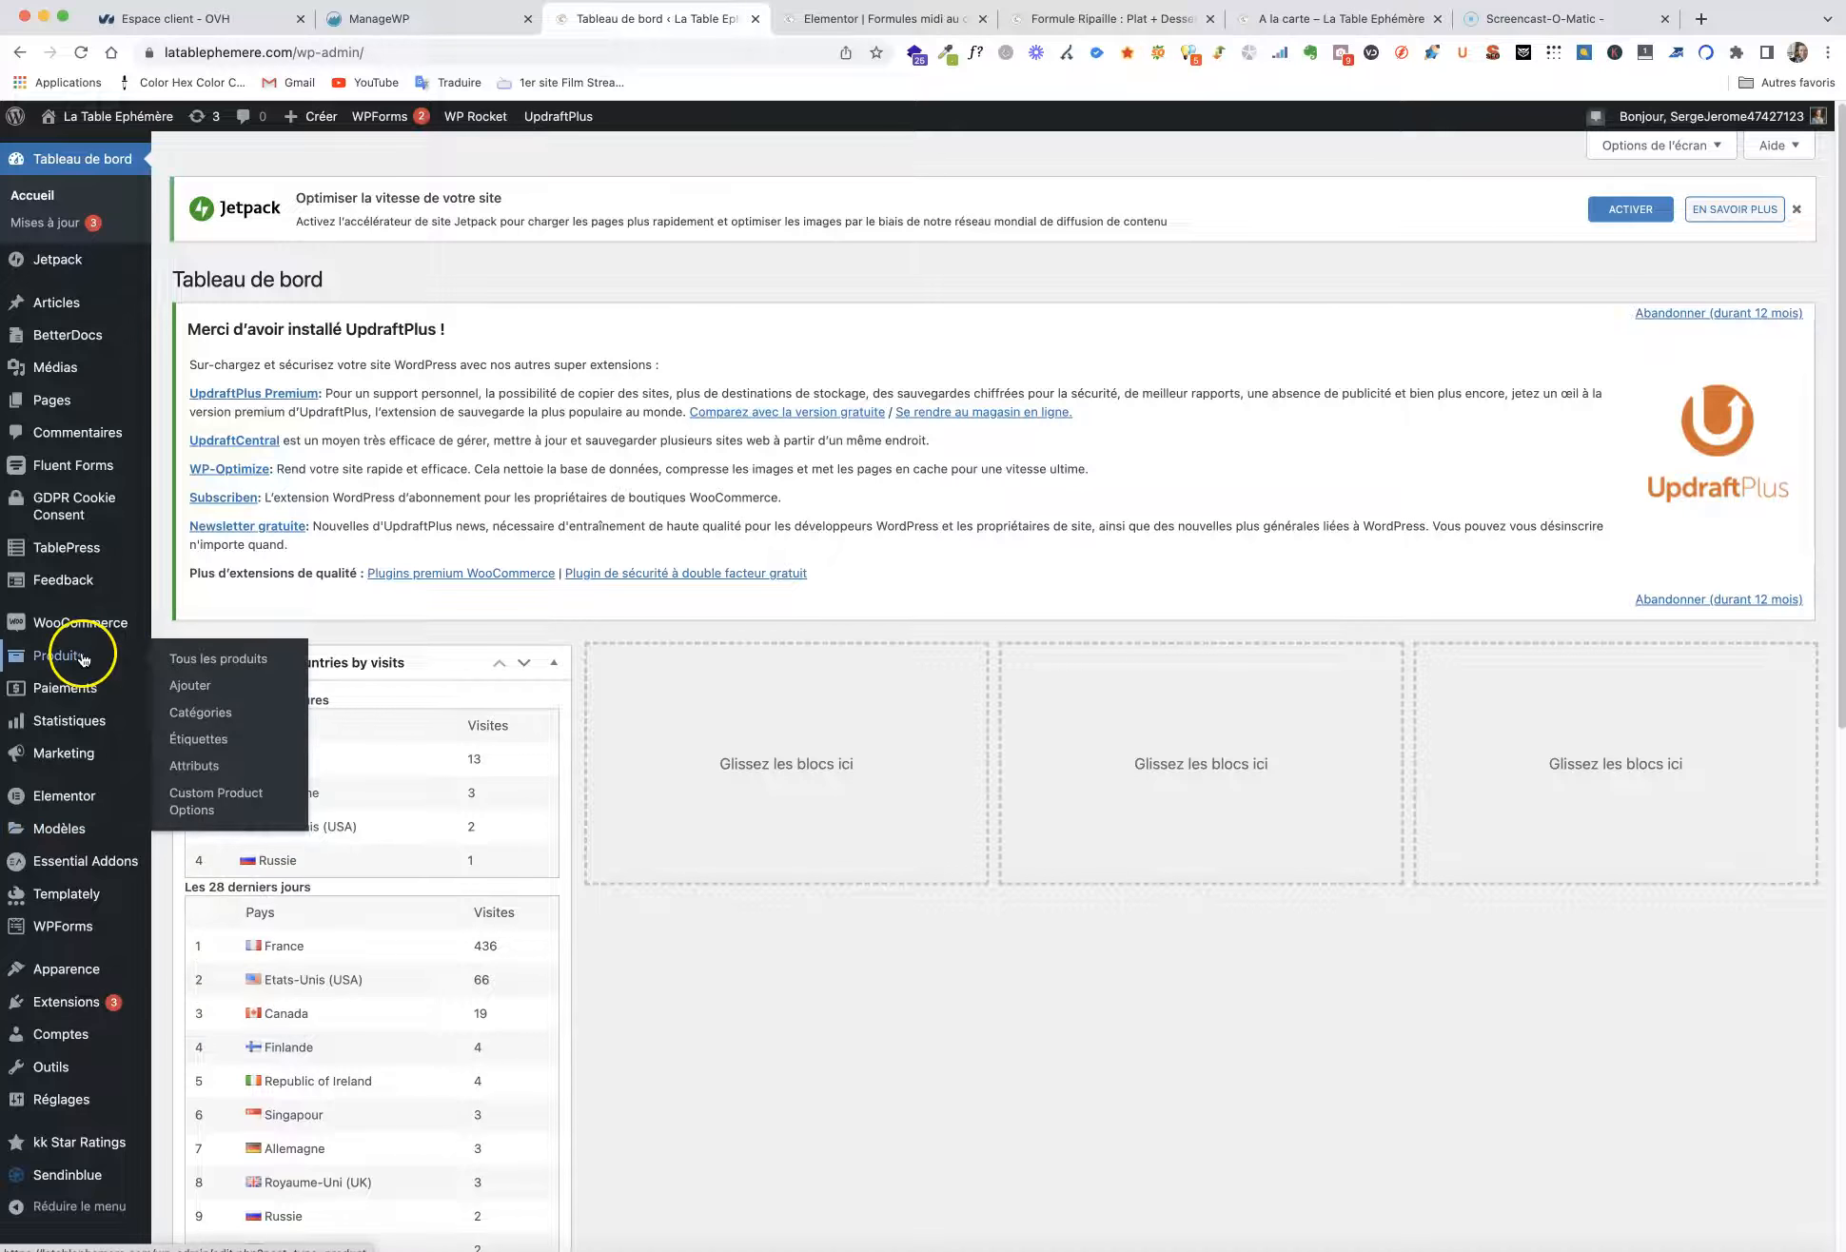
{"action": "left_click", "coordinate": [208, 713]}
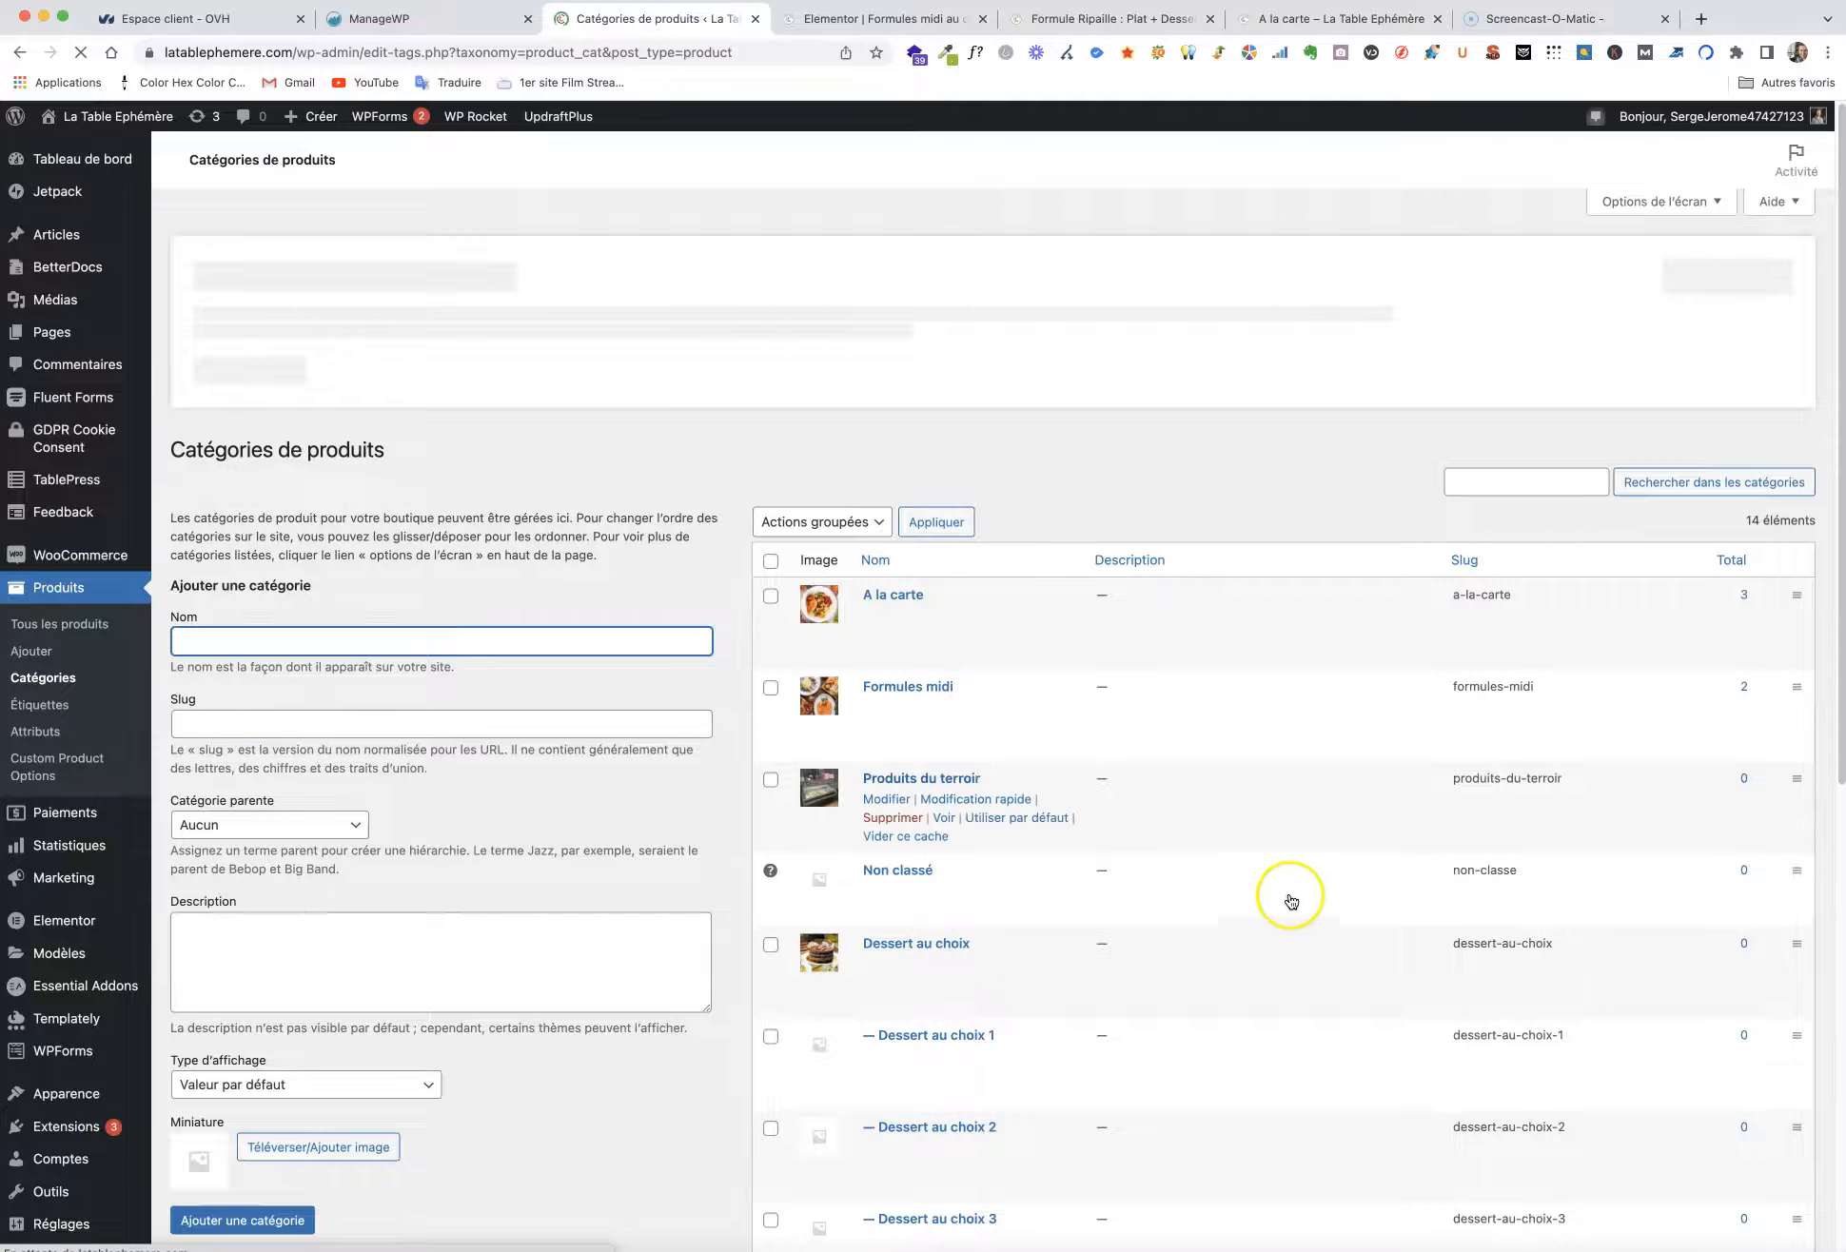
{"action": "scroll", "coordinate": [1301, 910], "scroll_direction": "down", "scroll_amount": 1}
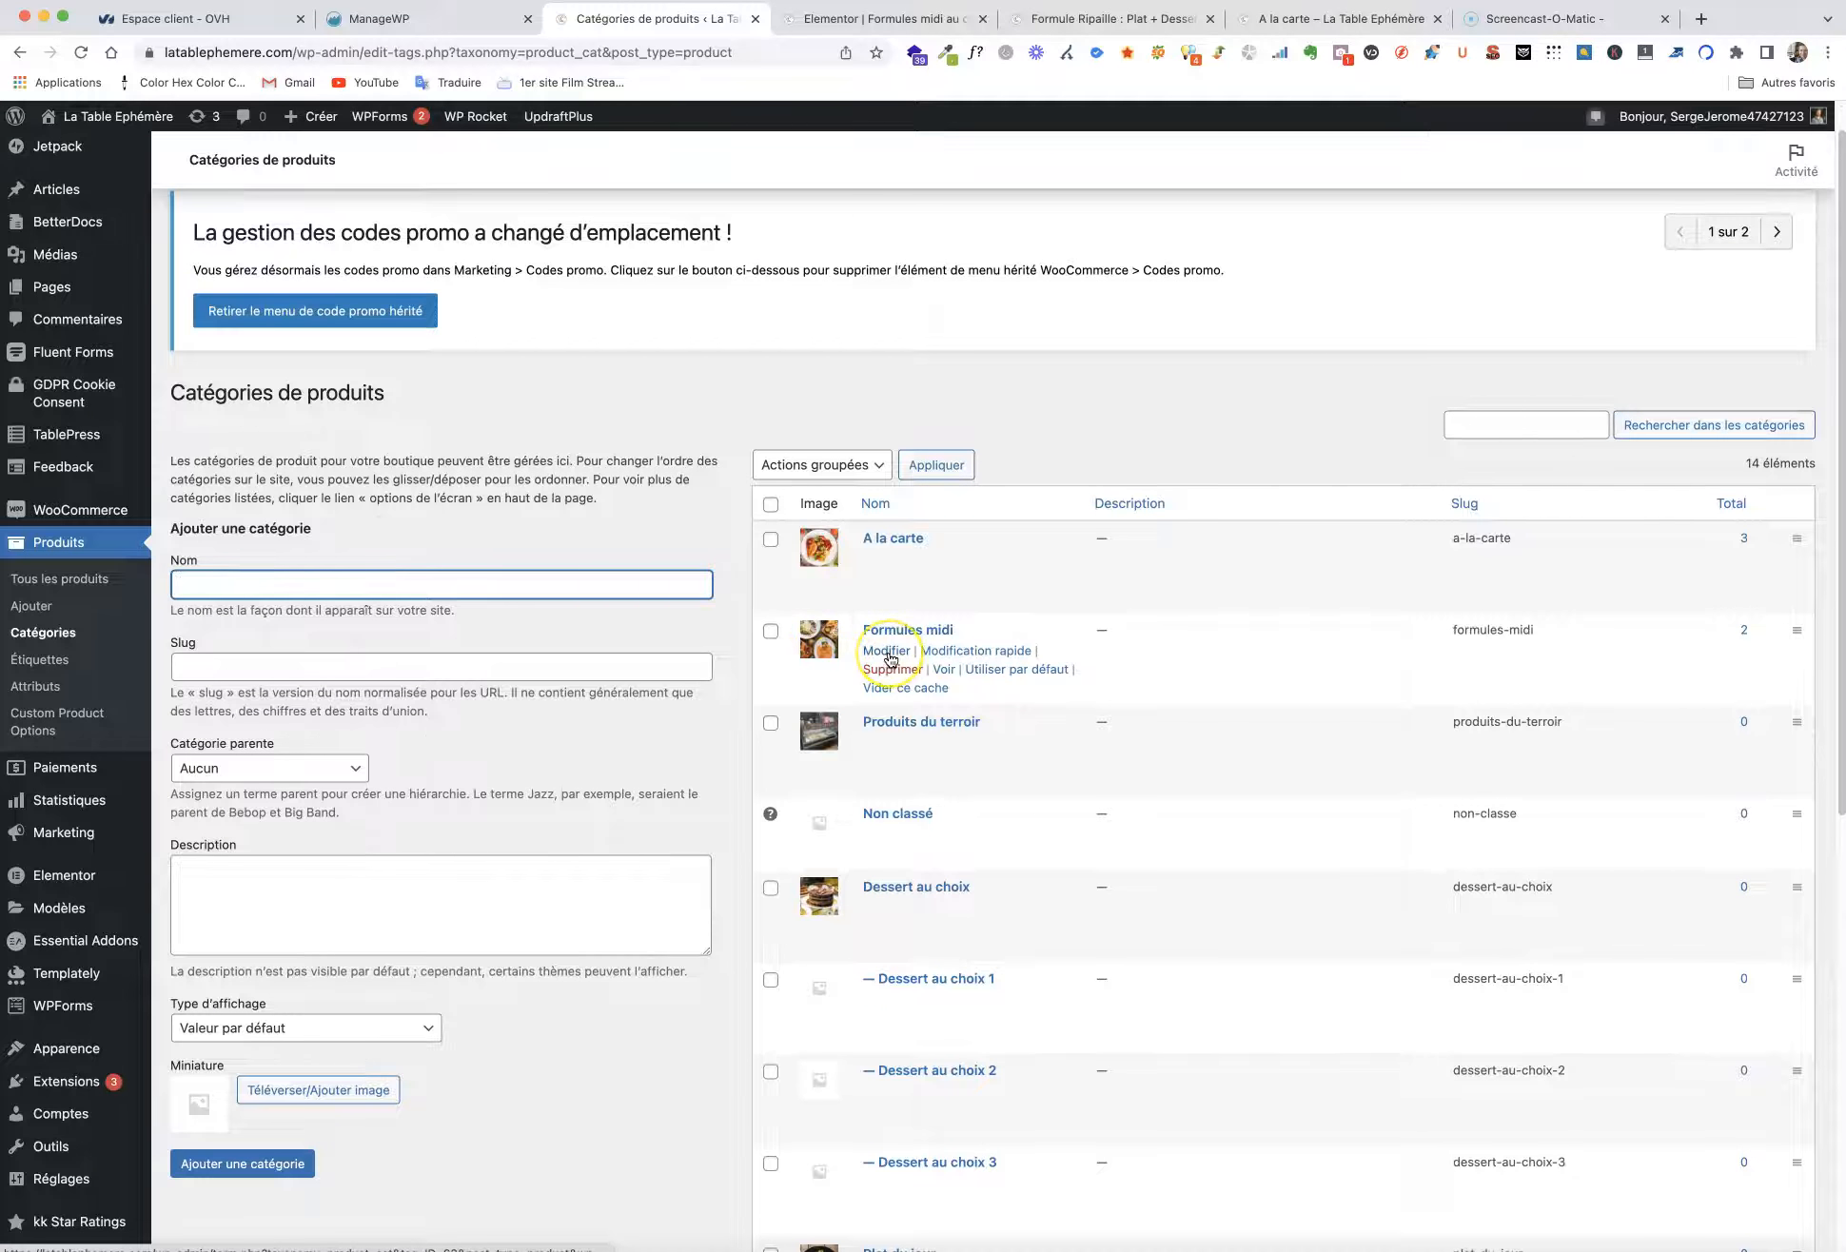
{"action": "left_click", "coordinate": [893, 657]}
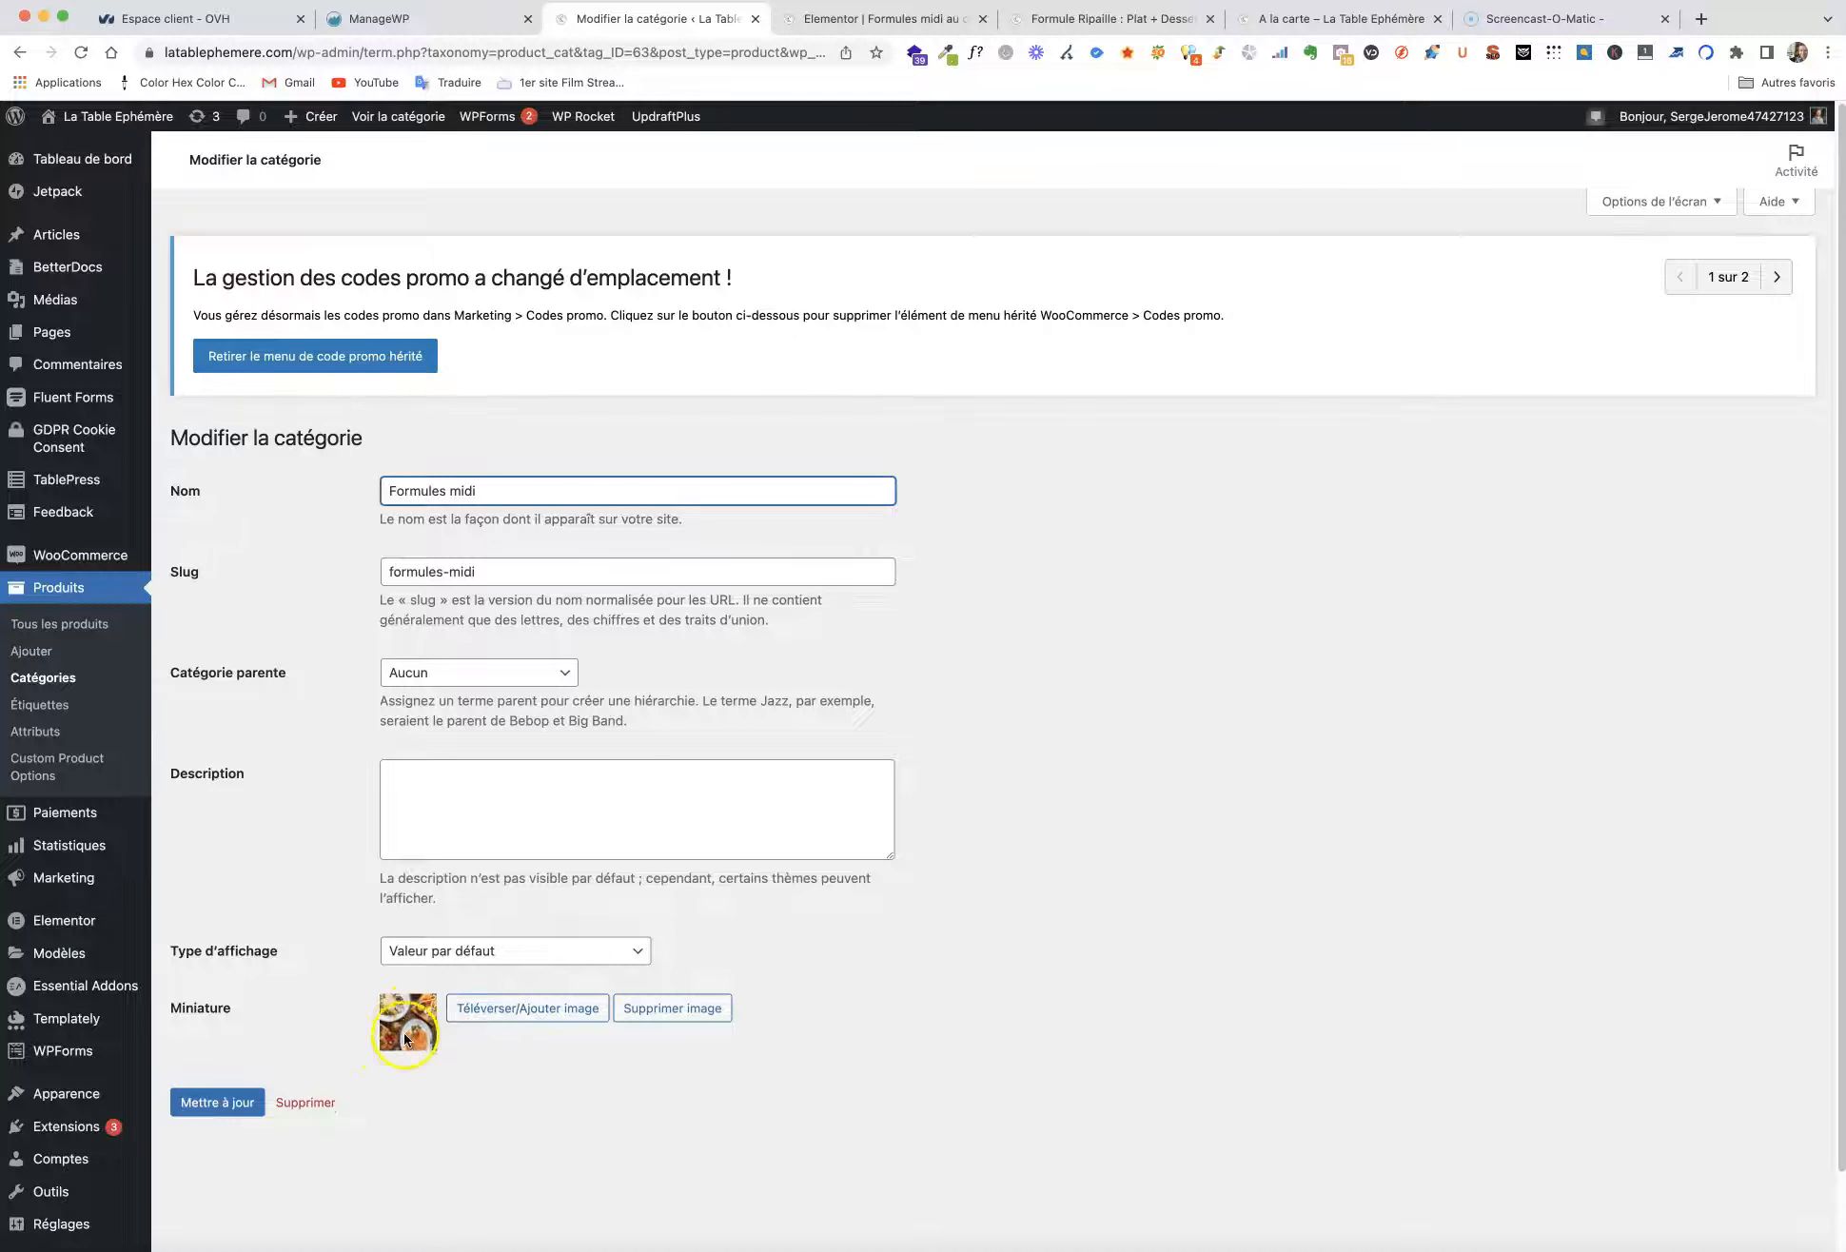
Browse the media library images available for the Formules midi category thumbnail, leaving without choosing one
{"action": "left_click", "coordinate": [524, 1012]}
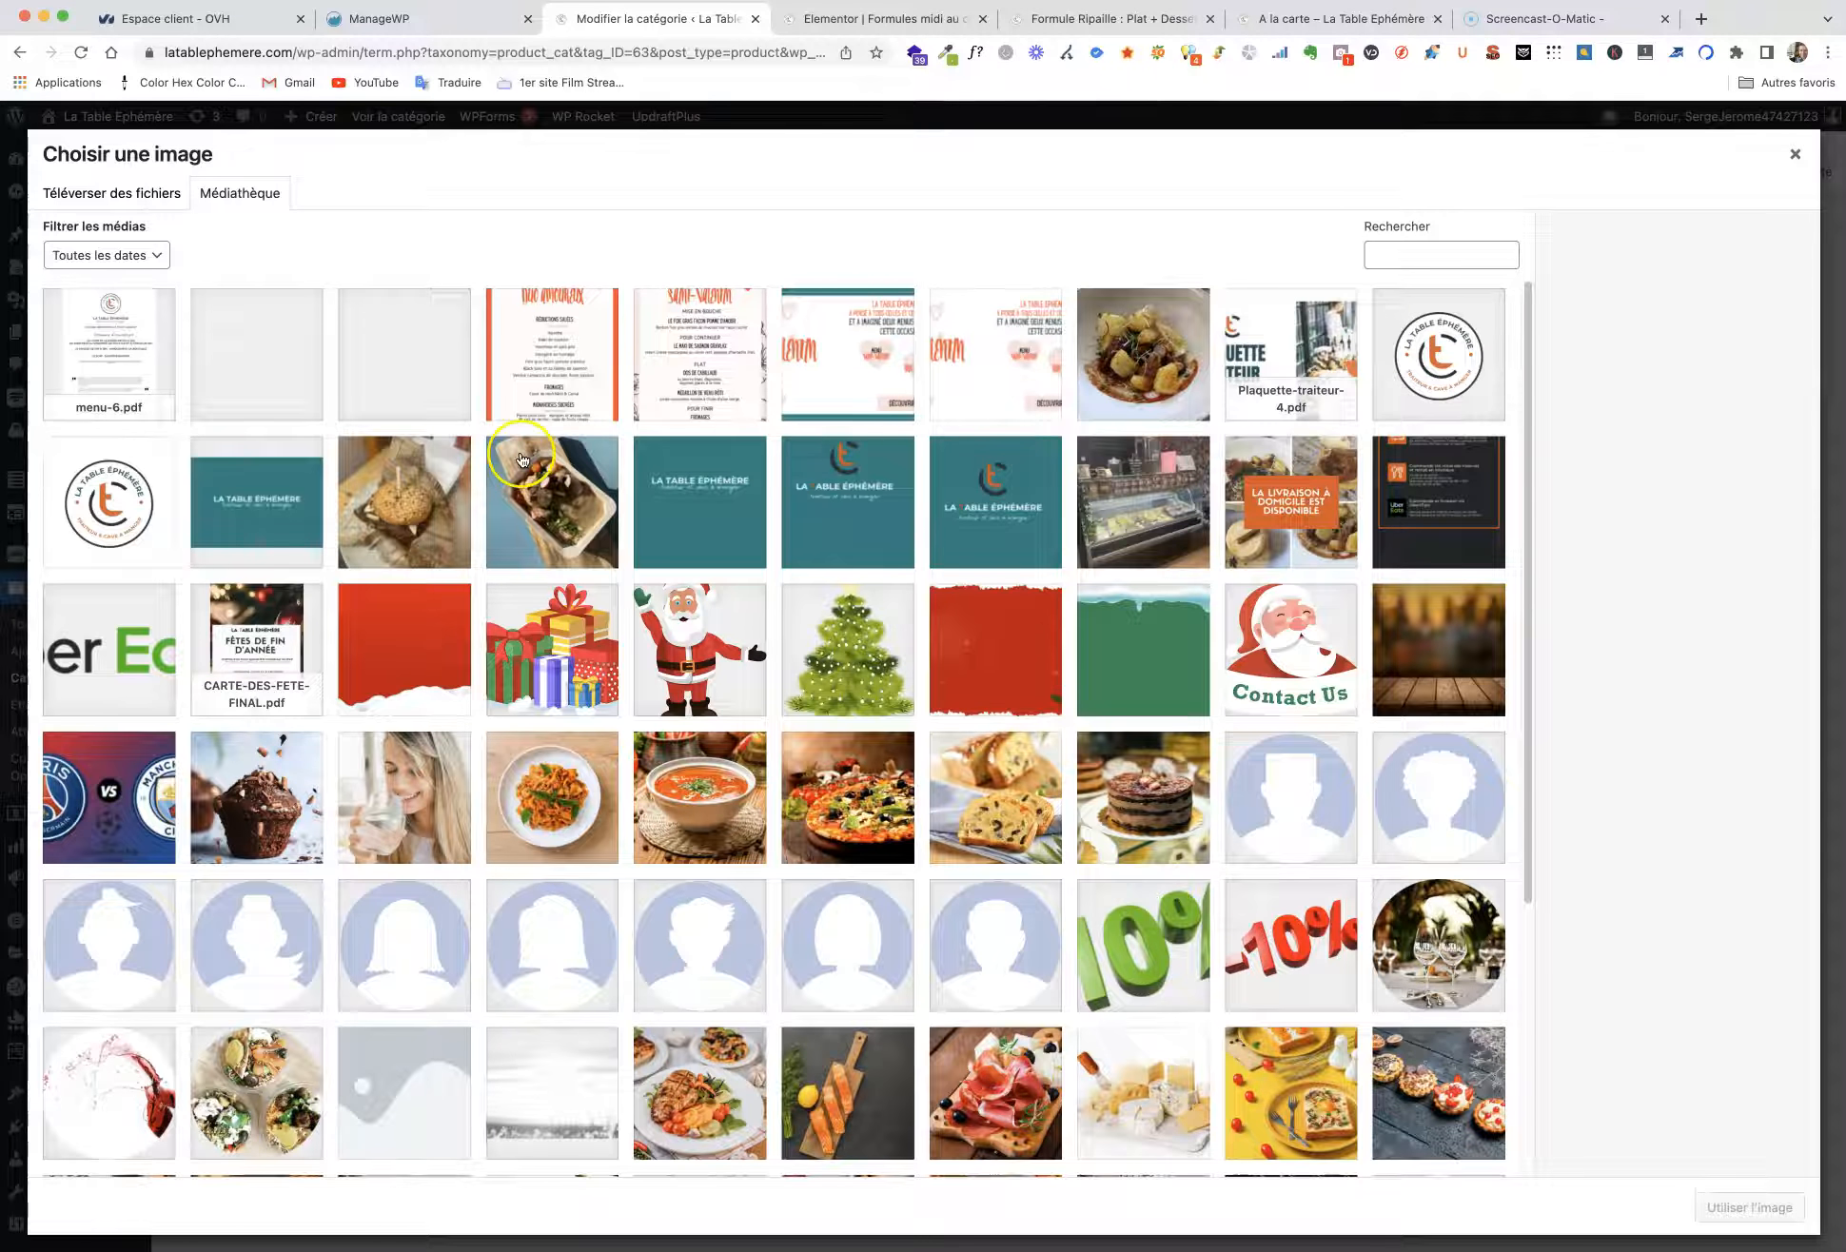
{"action": "left_click", "coordinate": [1796, 154]}
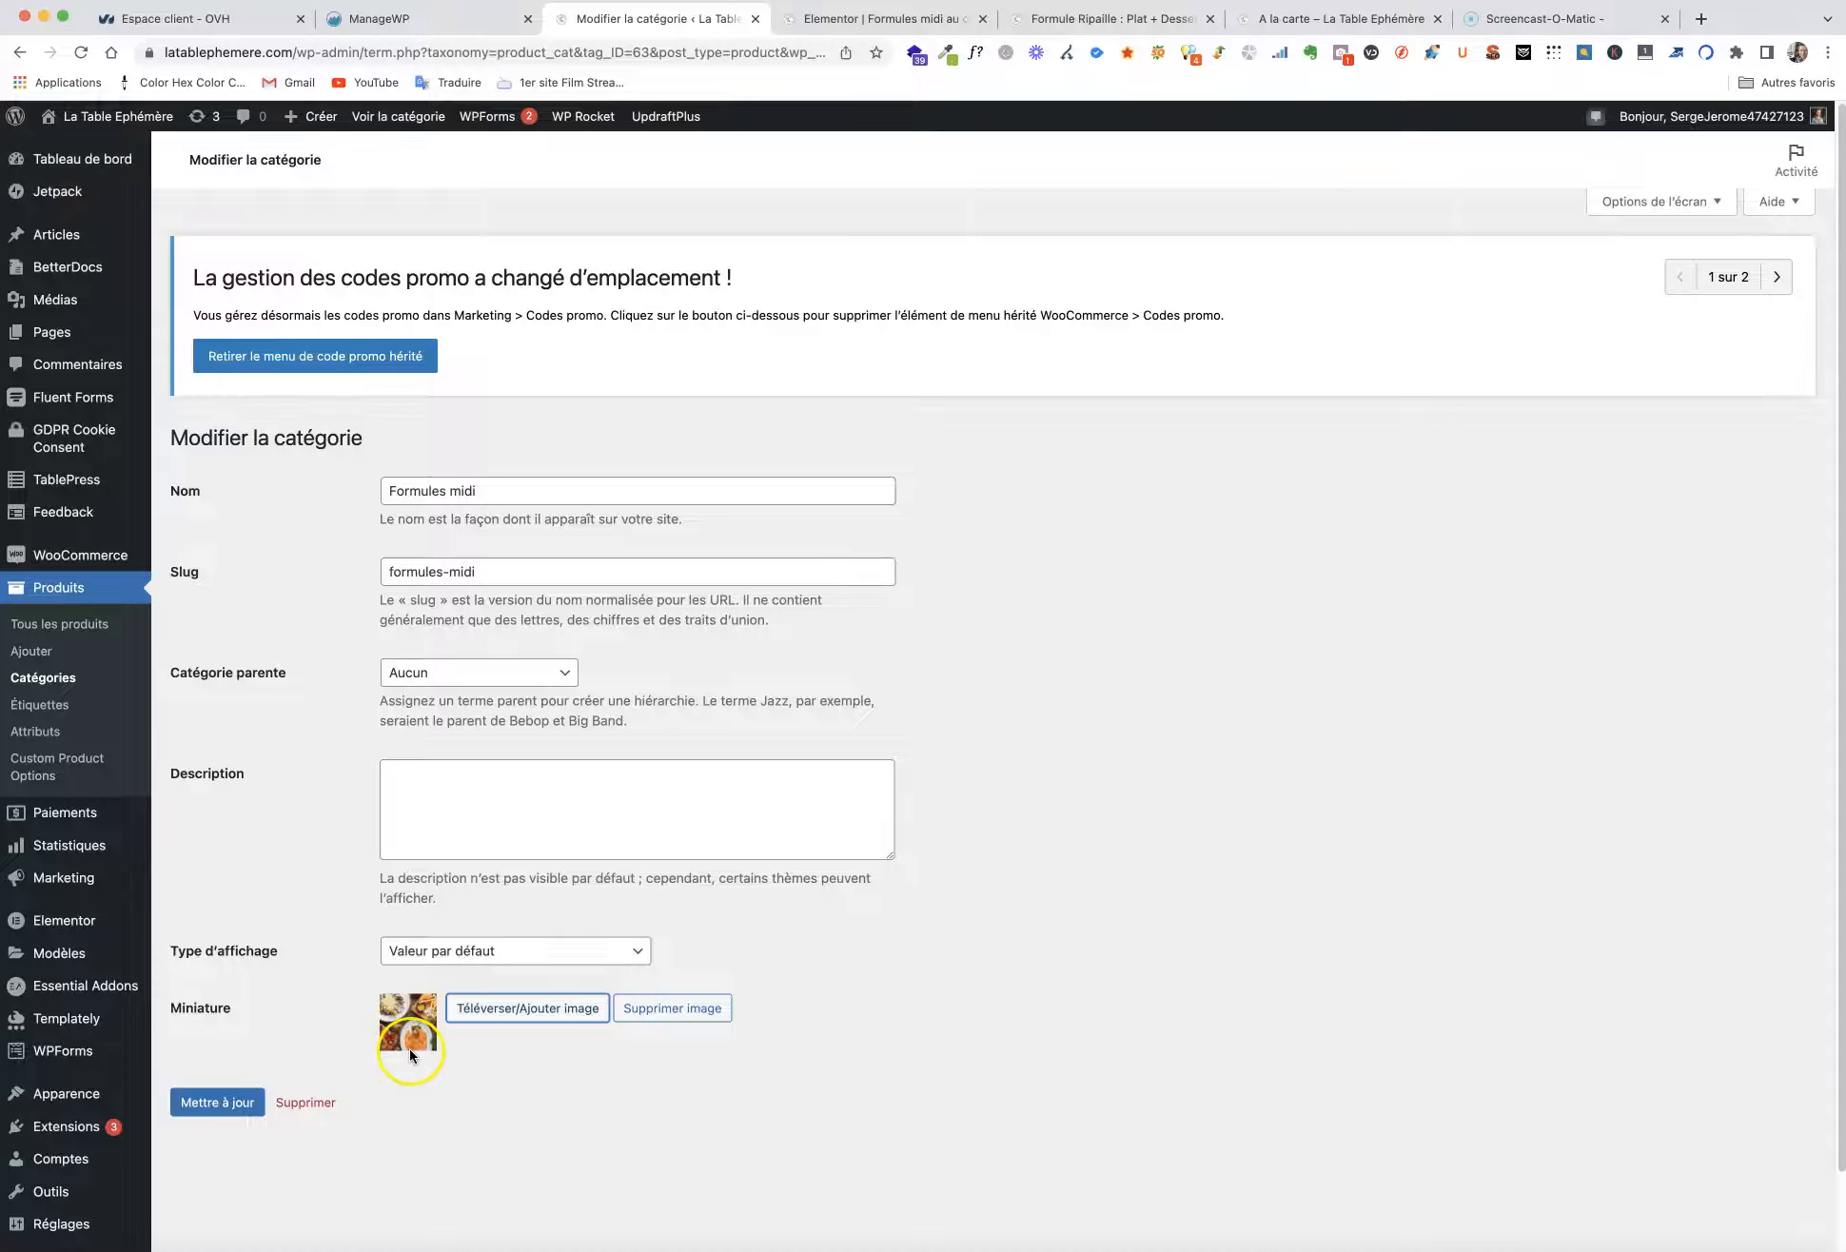
{"action": "left_click", "coordinate": [519, 1009]}
{"action": "scroll", "coordinate": [737, 849], "scroll_direction": "down", "scroll_amount": 5}
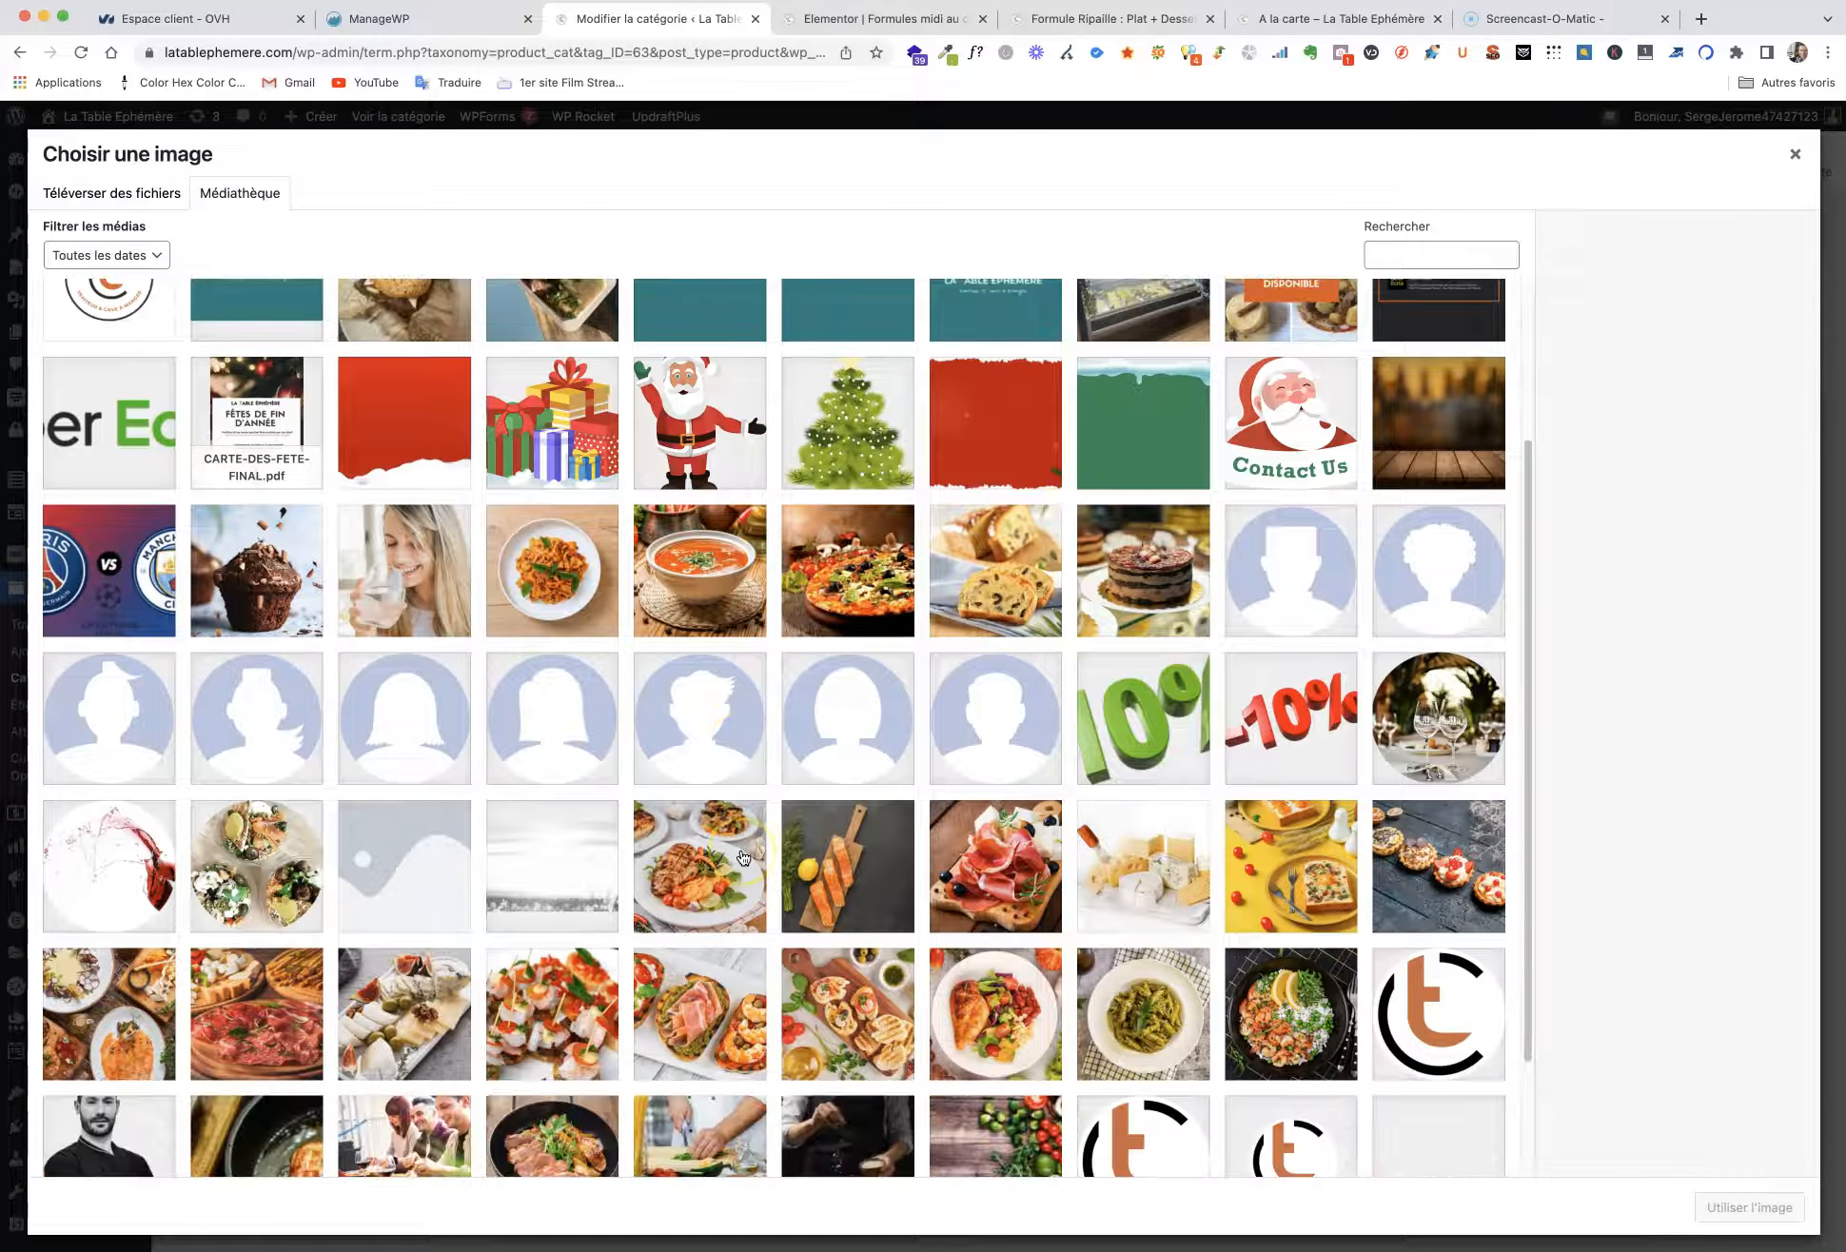
{"action": "scroll", "coordinate": [744, 858], "scroll_direction": "up", "scroll_amount": 5}
{"action": "left_click", "coordinate": [1794, 154]}
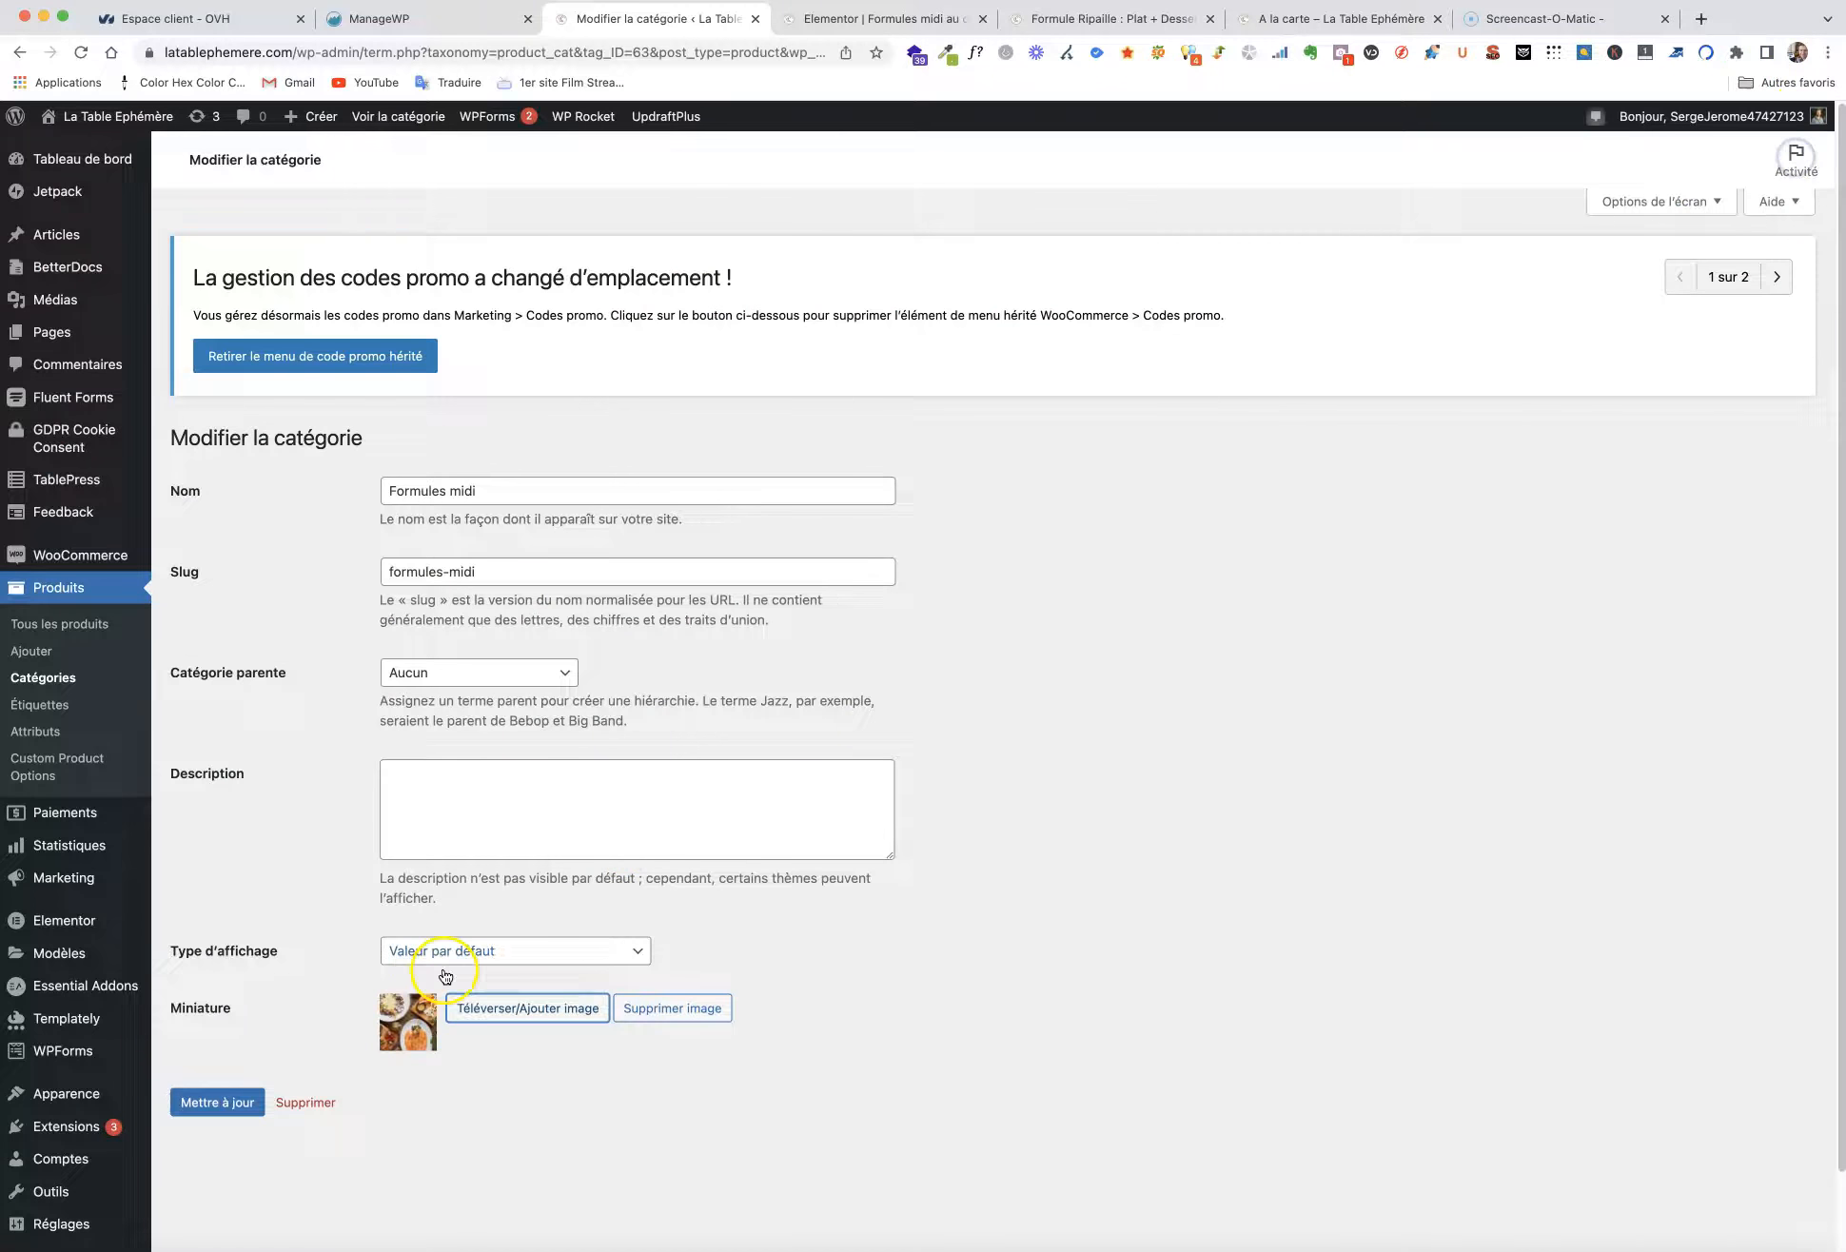
Try selecting La-table-ephemere-traiteur-castanet-tolosan-9.jpg as the category thumbnail, view the file upload option, and close the image chooser
{"action": "left_click", "coordinate": [515, 1012]}
{"action": "scroll", "coordinate": [928, 844], "scroll_direction": "down", "scroll_amount": 8}
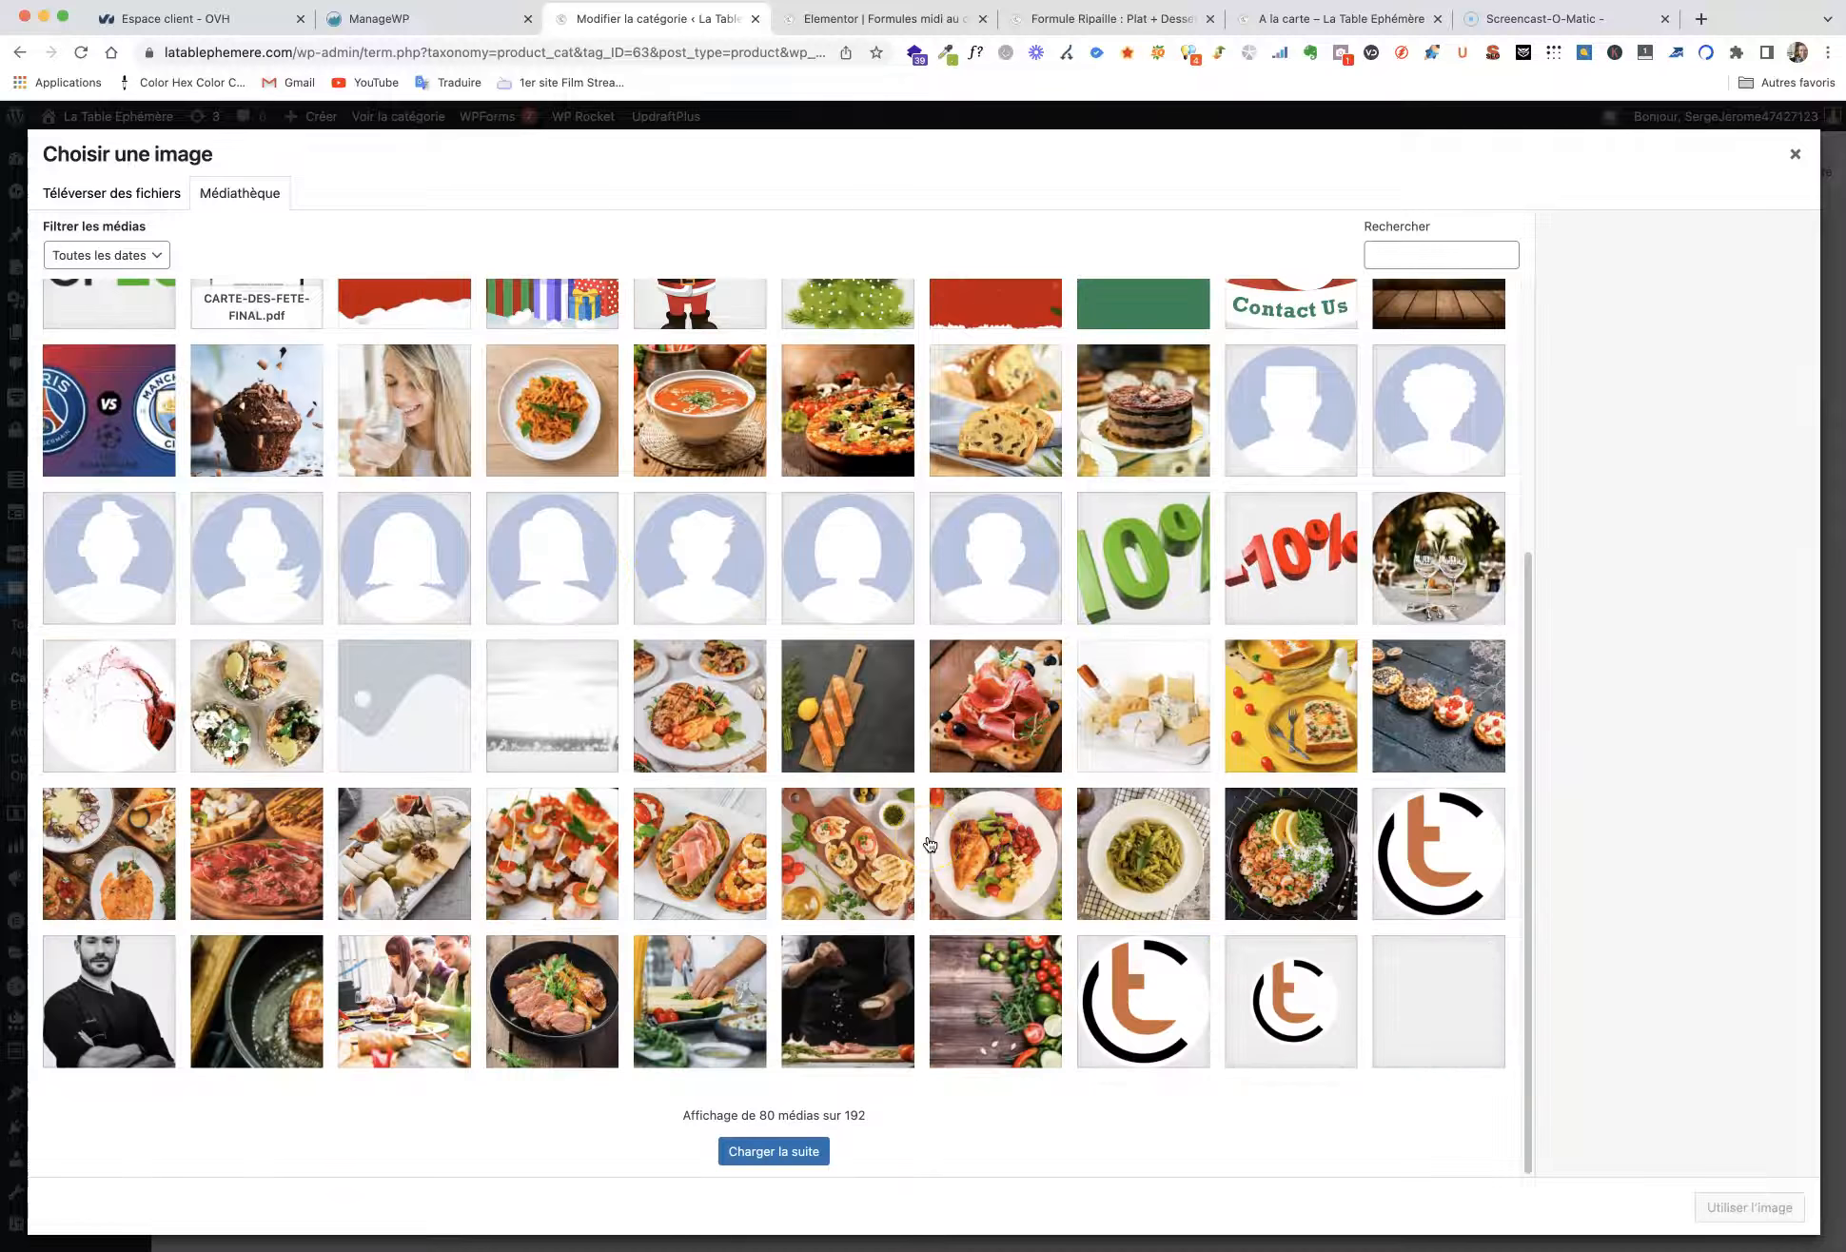
{"action": "left_click", "coordinate": [81, 850]}
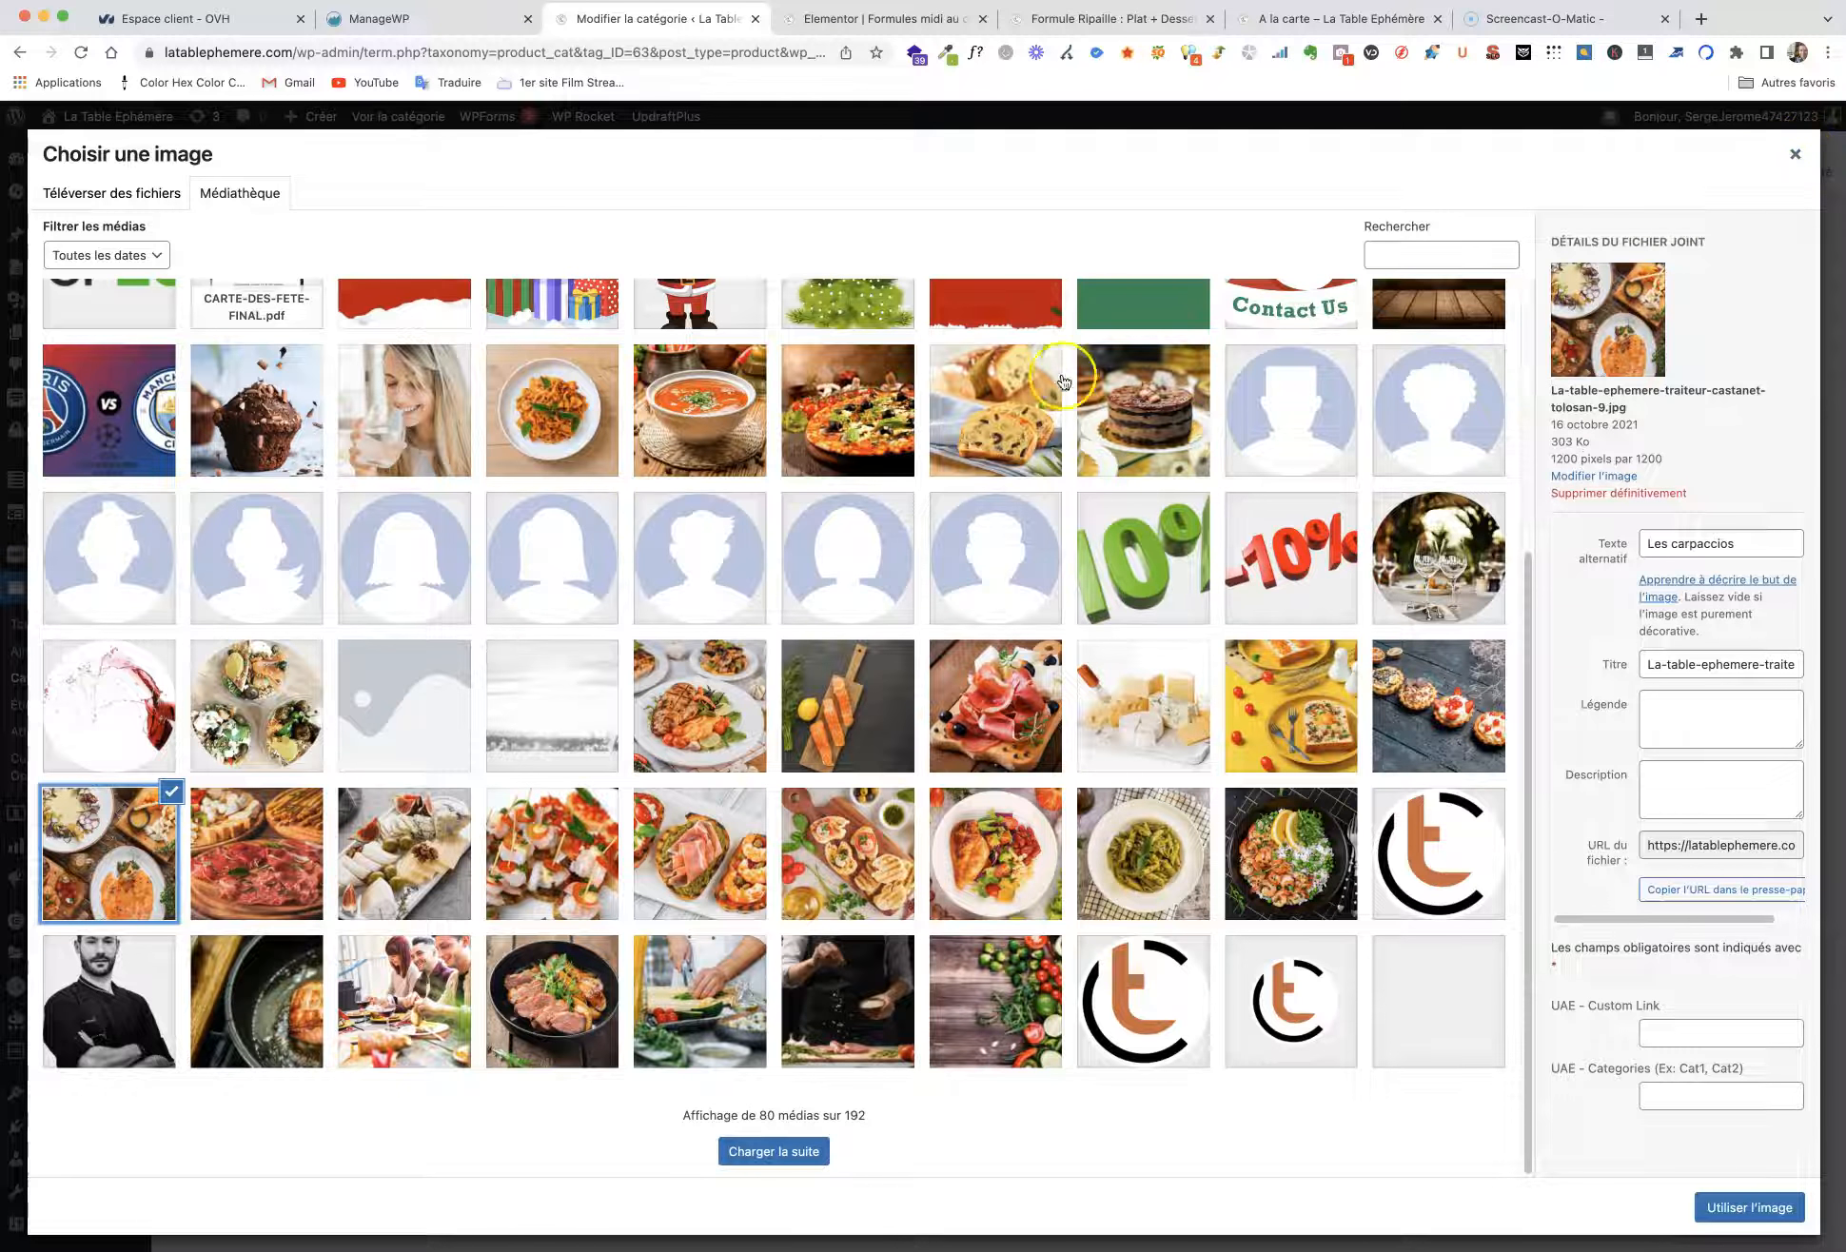
{"action": "scroll", "coordinate": [1062, 381], "scroll_direction": "up", "scroll_amount": 5}
{"action": "left_click", "coordinate": [111, 191]}
{"action": "left_click", "coordinate": [908, 621]}
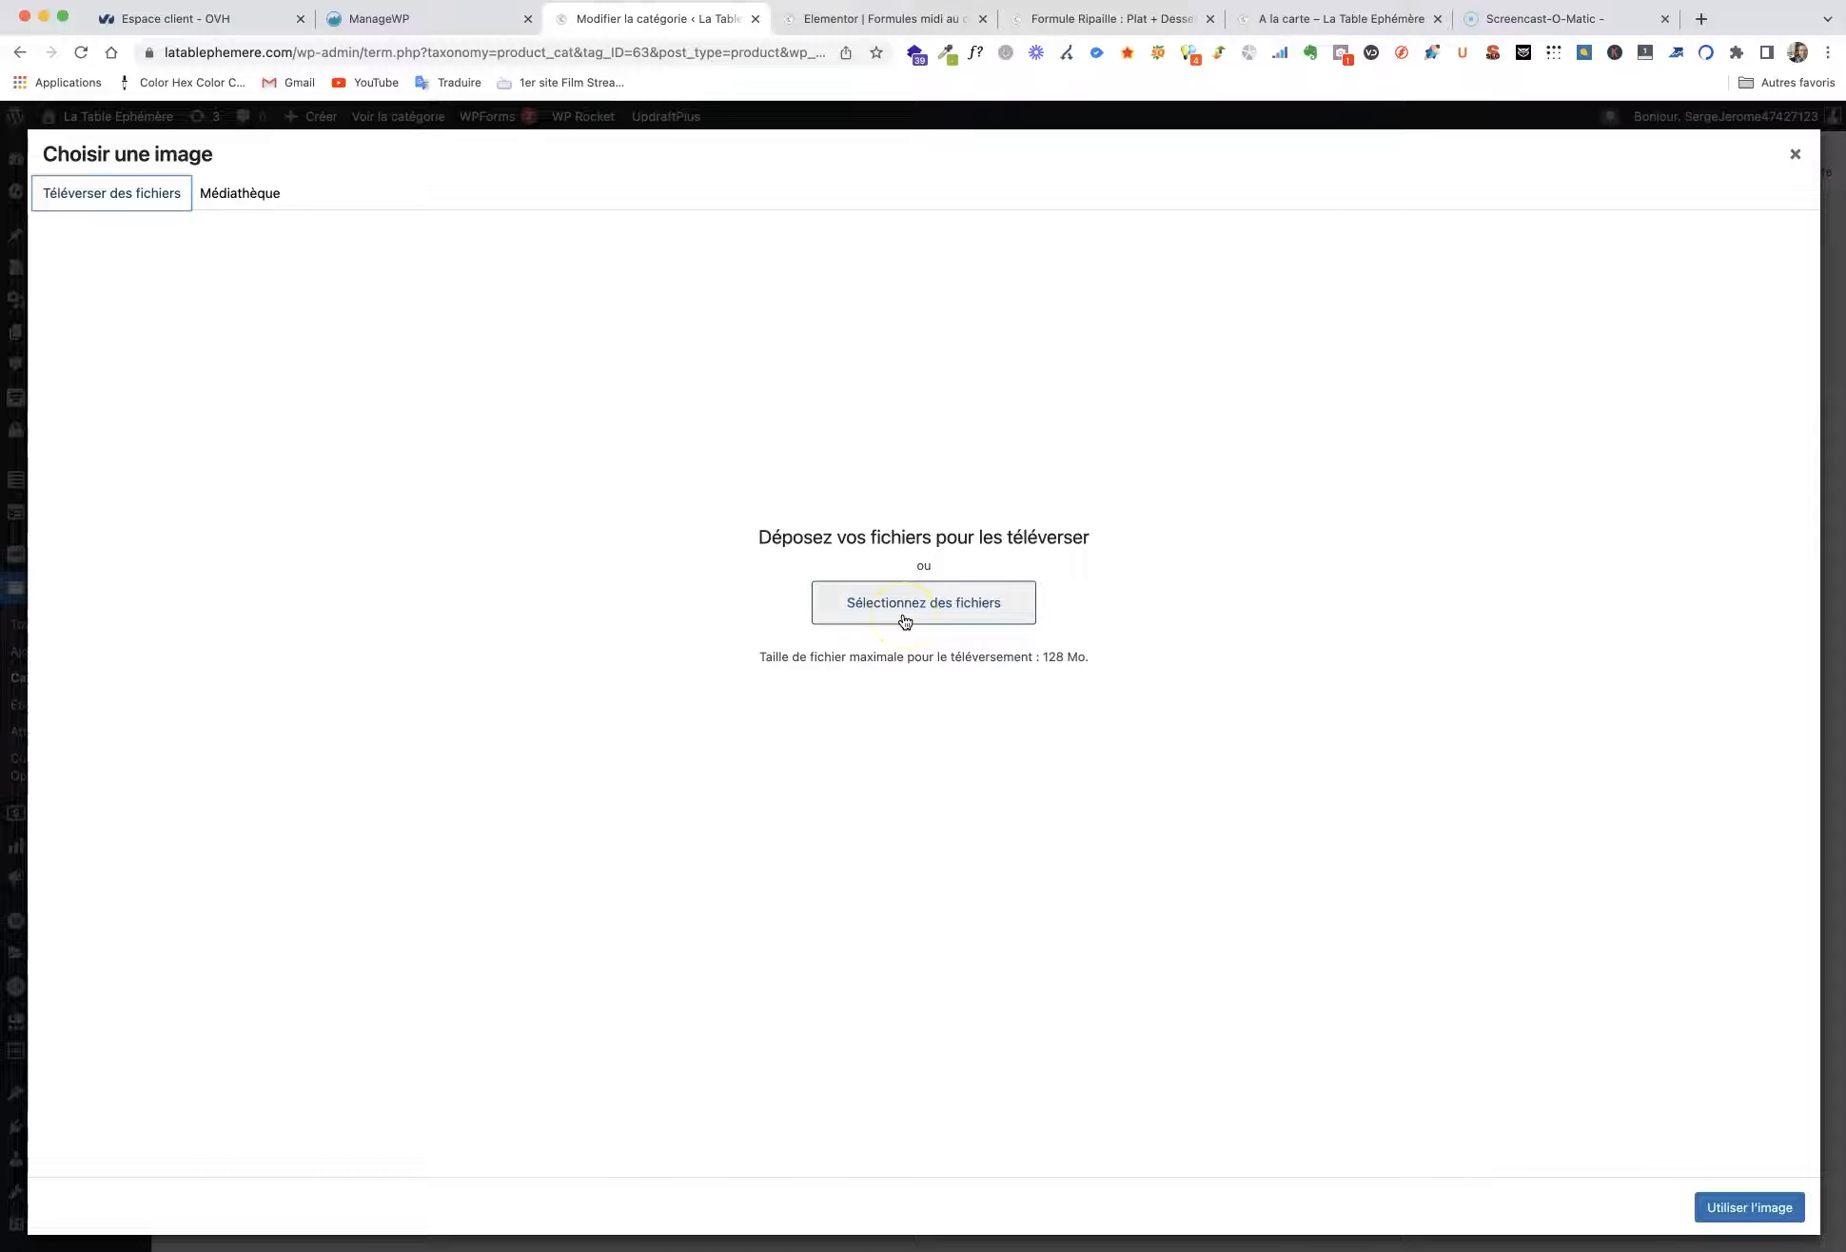
{"action": "left_click", "coordinate": [1795, 152]}
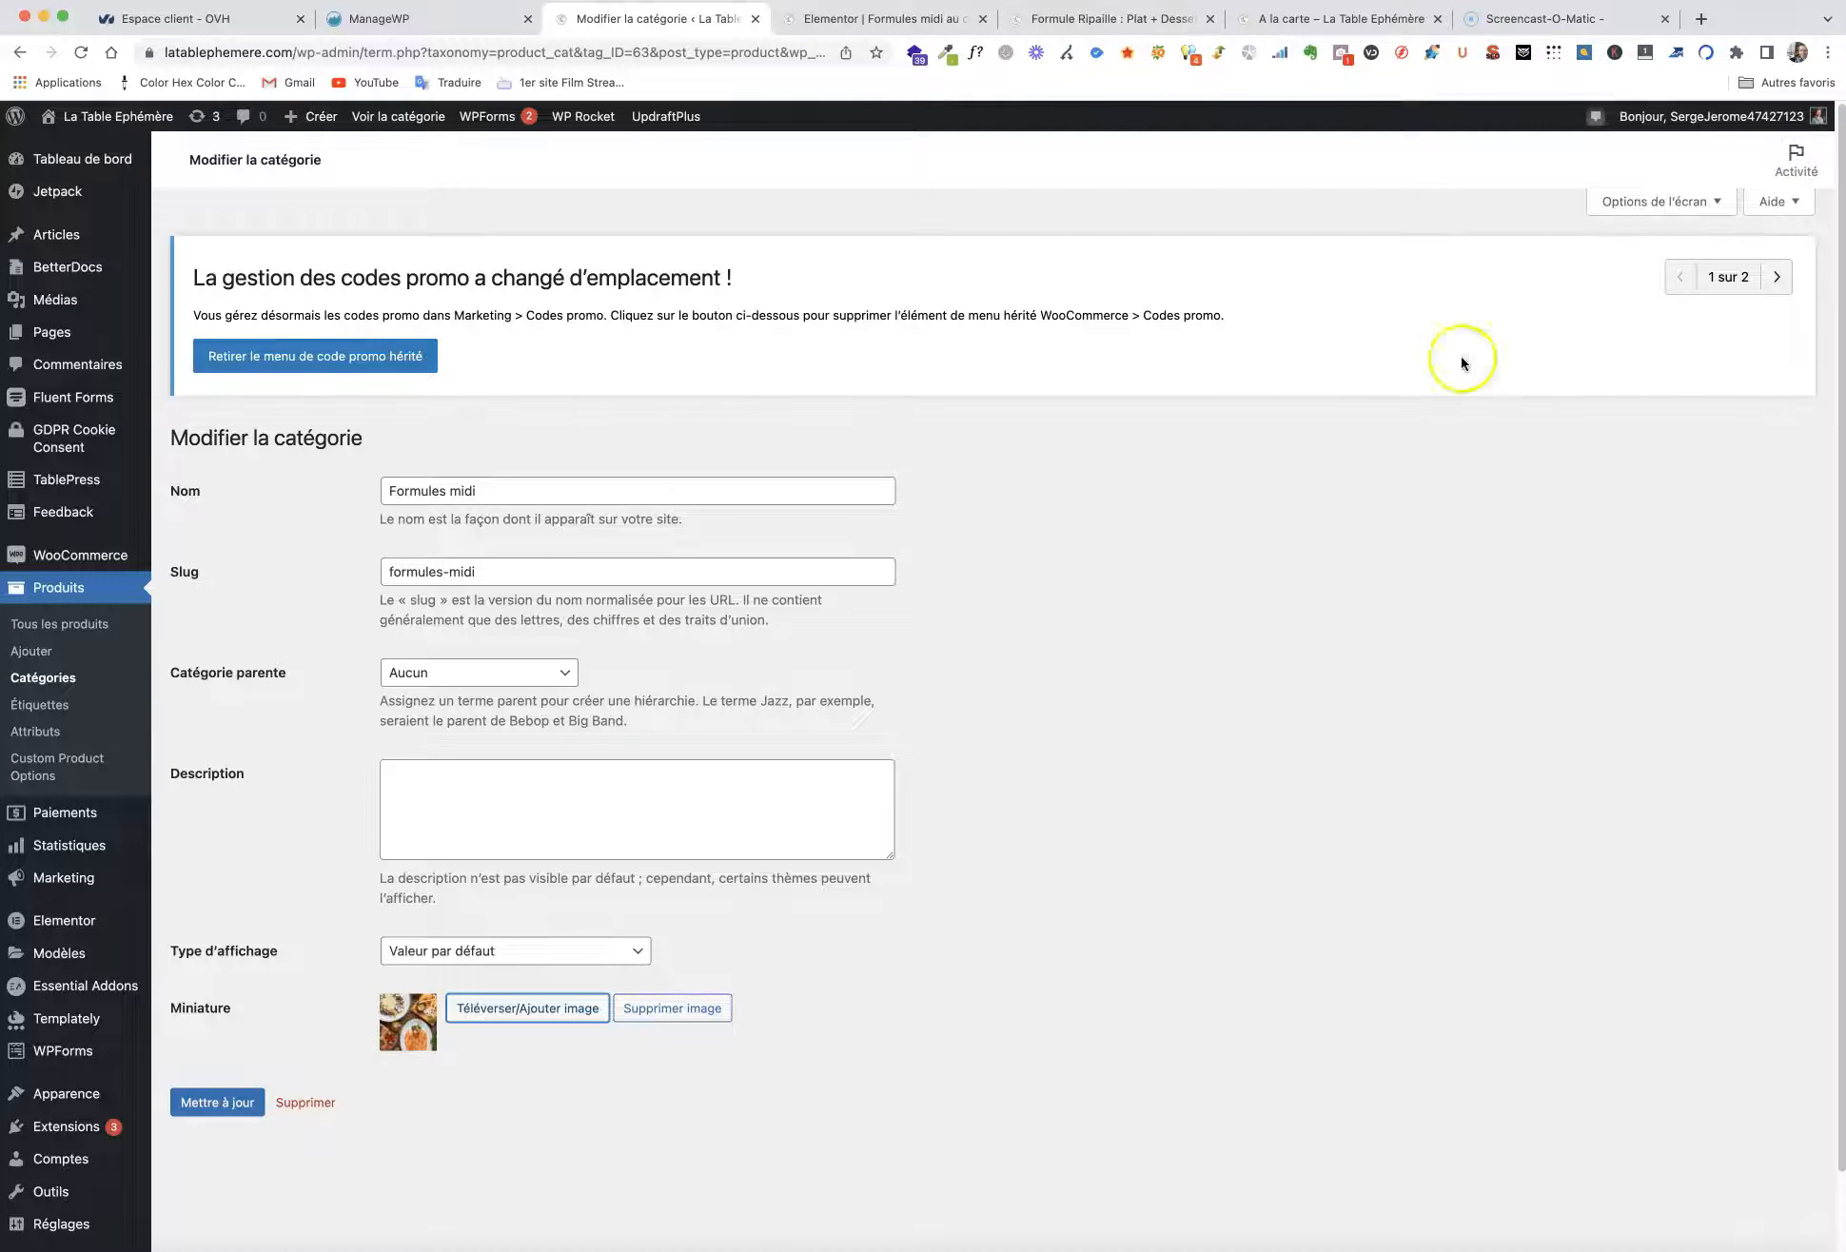
Return to the Formules midi shop category and open the Formule Express : Plat + Dessert product for editing
{"action": "left_click", "coordinate": [845, 19]}
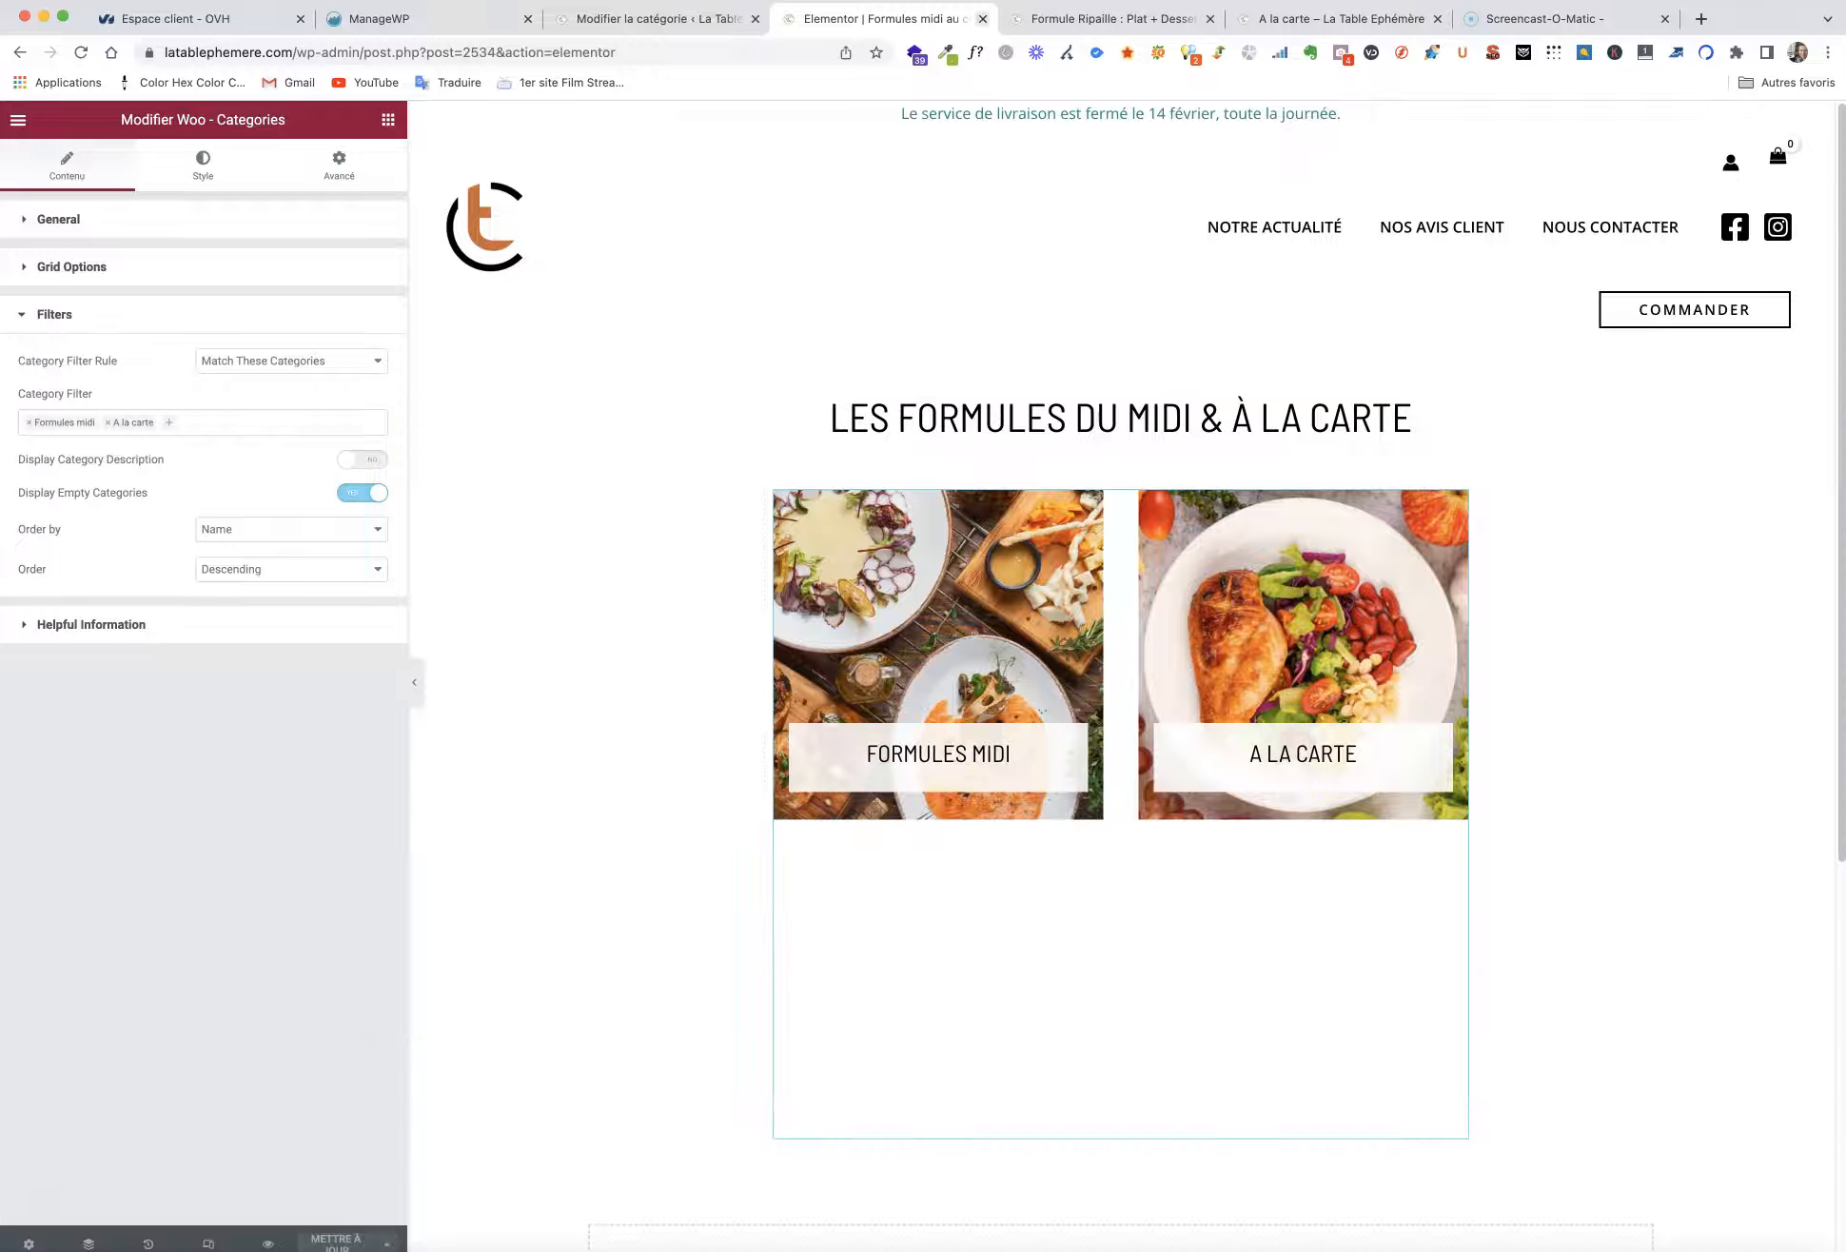
{"action": "left_click", "coordinate": [1085, 23]}
{"action": "scroll", "coordinate": [459, 235], "scroll_direction": "up", "scroll_amount": 10}
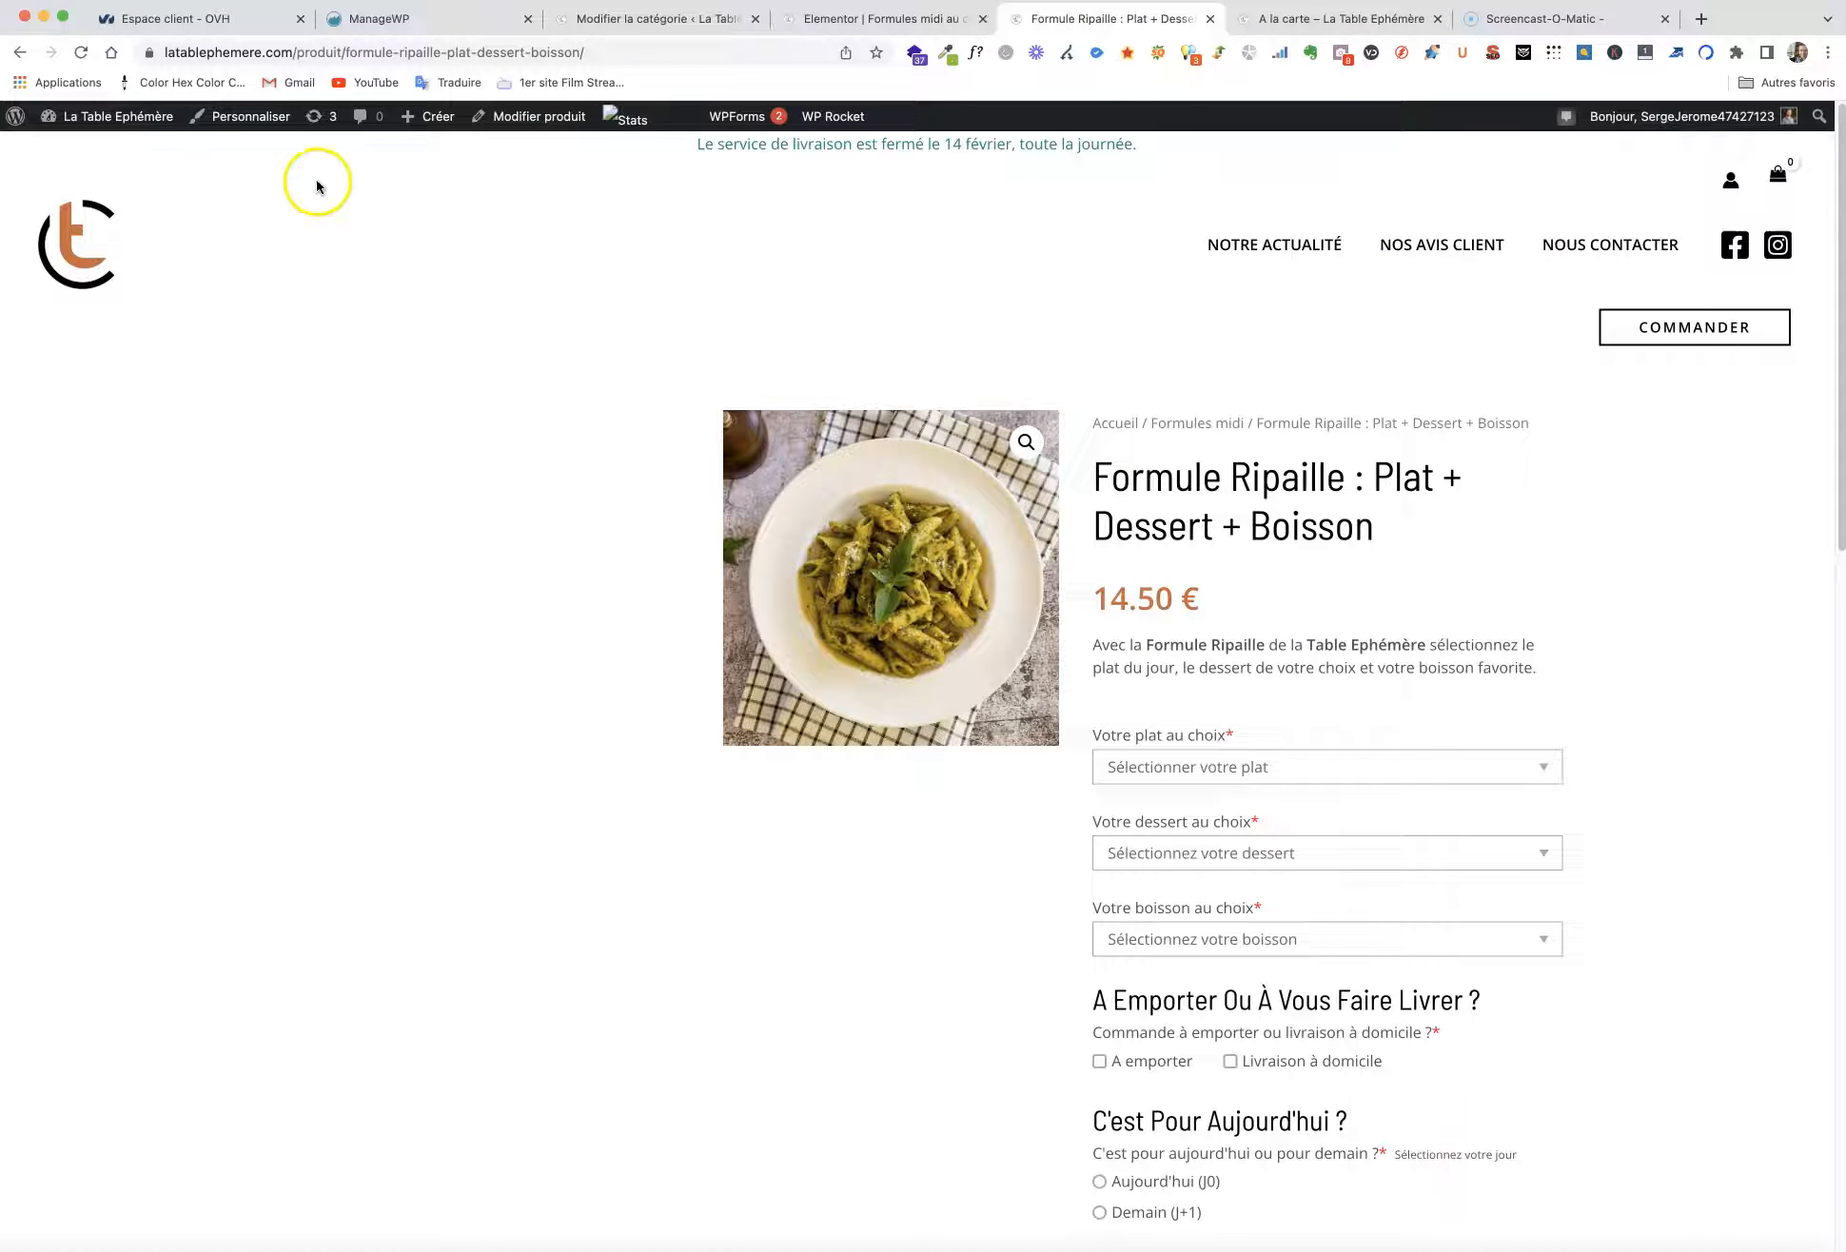
{"action": "left_click", "coordinate": [18, 54]}
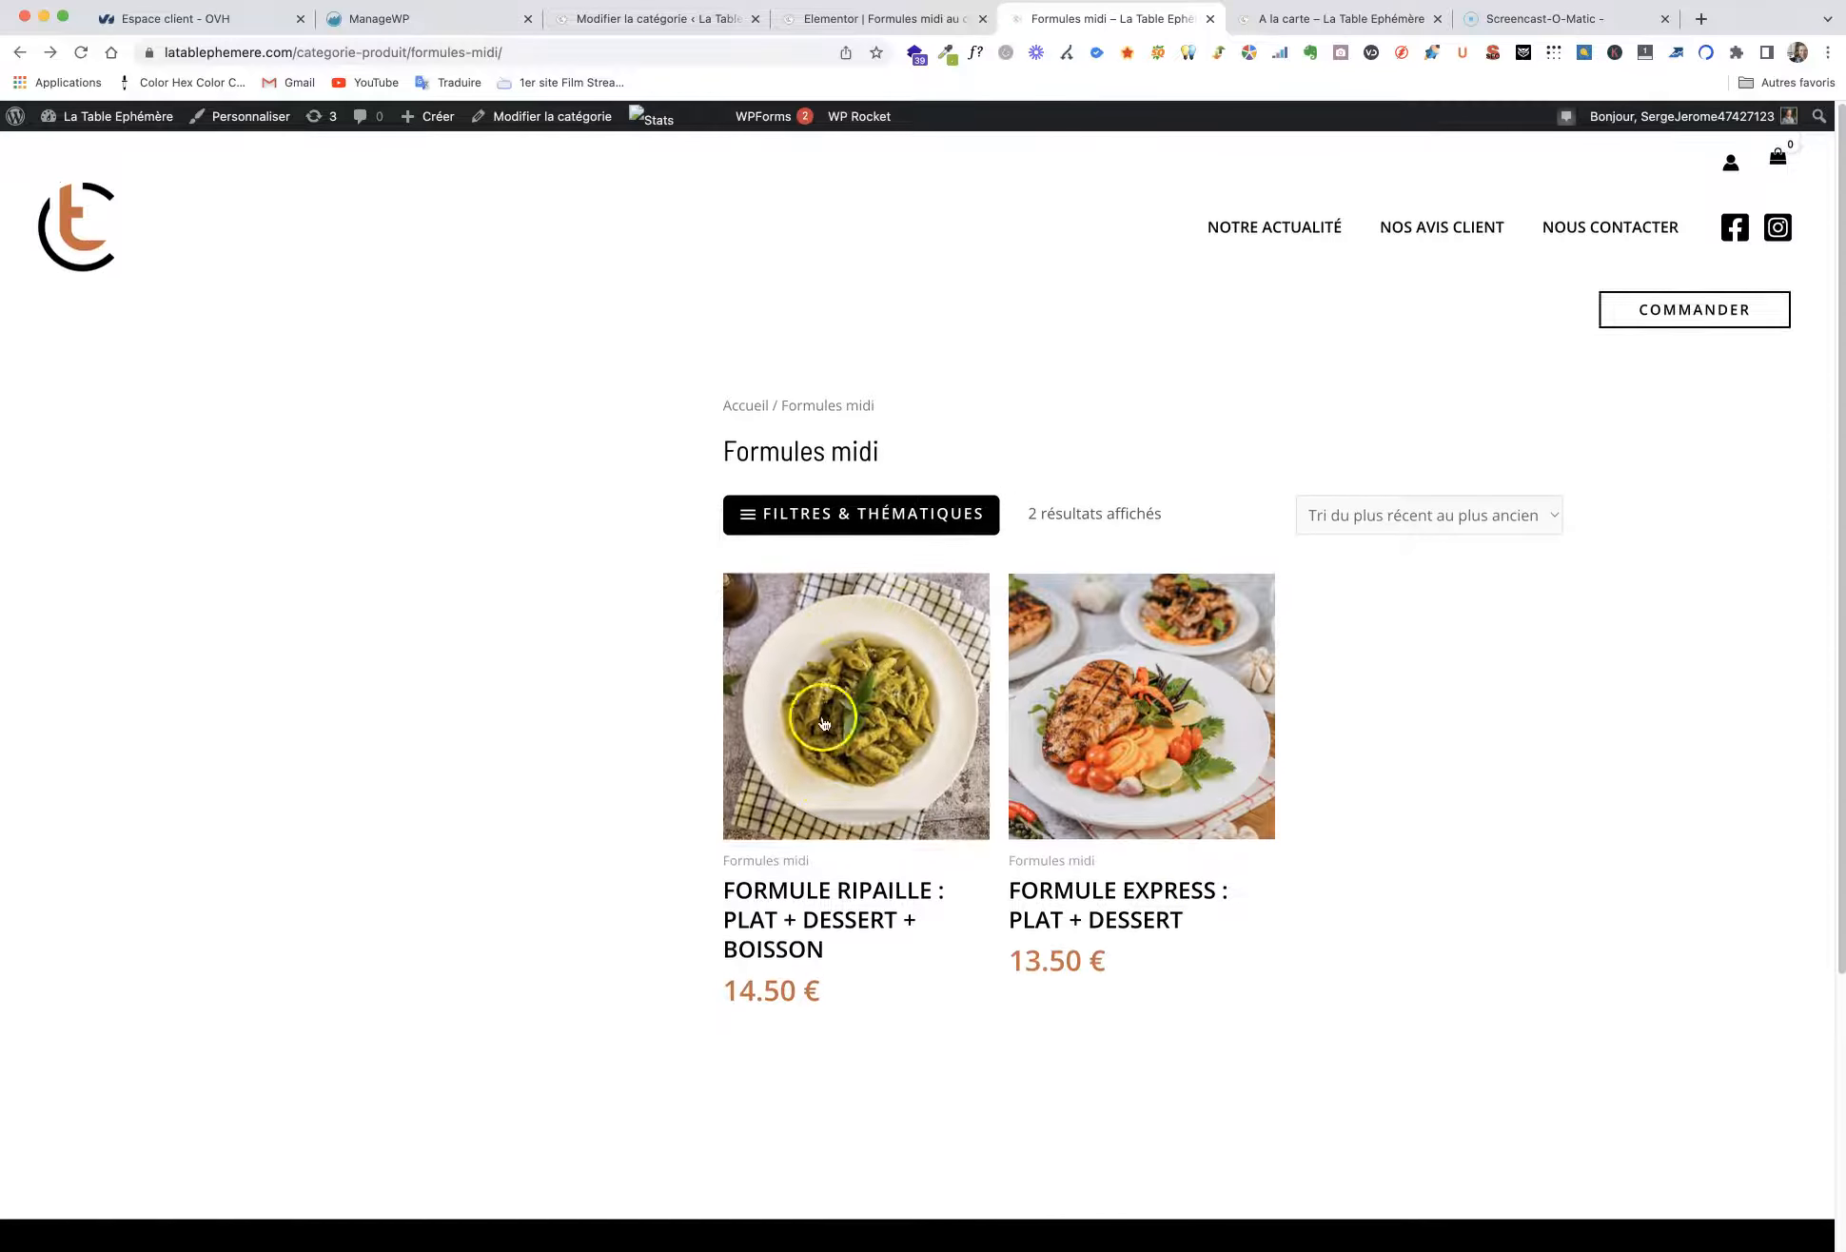
{"action": "left_click", "coordinate": [1170, 721]}
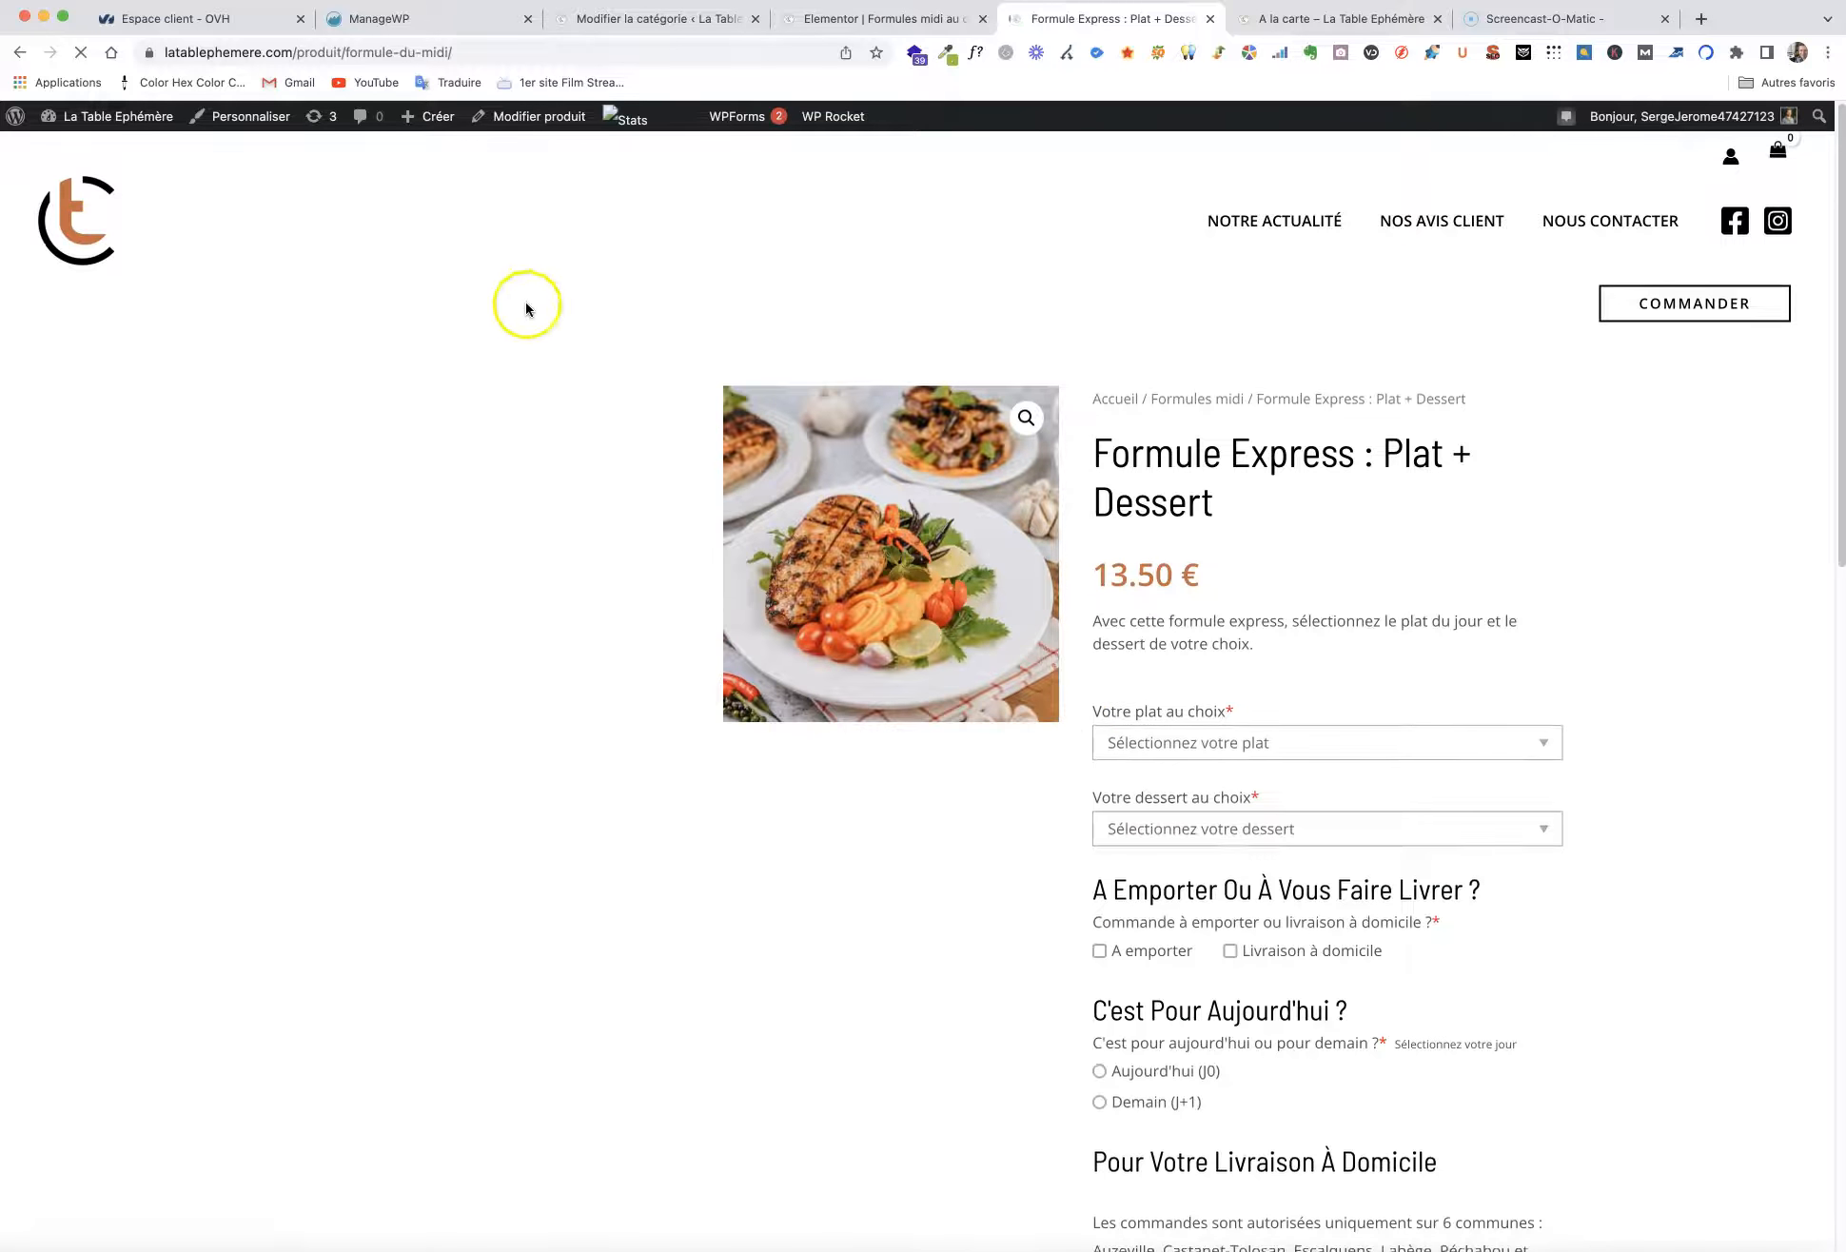
{"action": "left_click", "coordinate": [535, 118]}
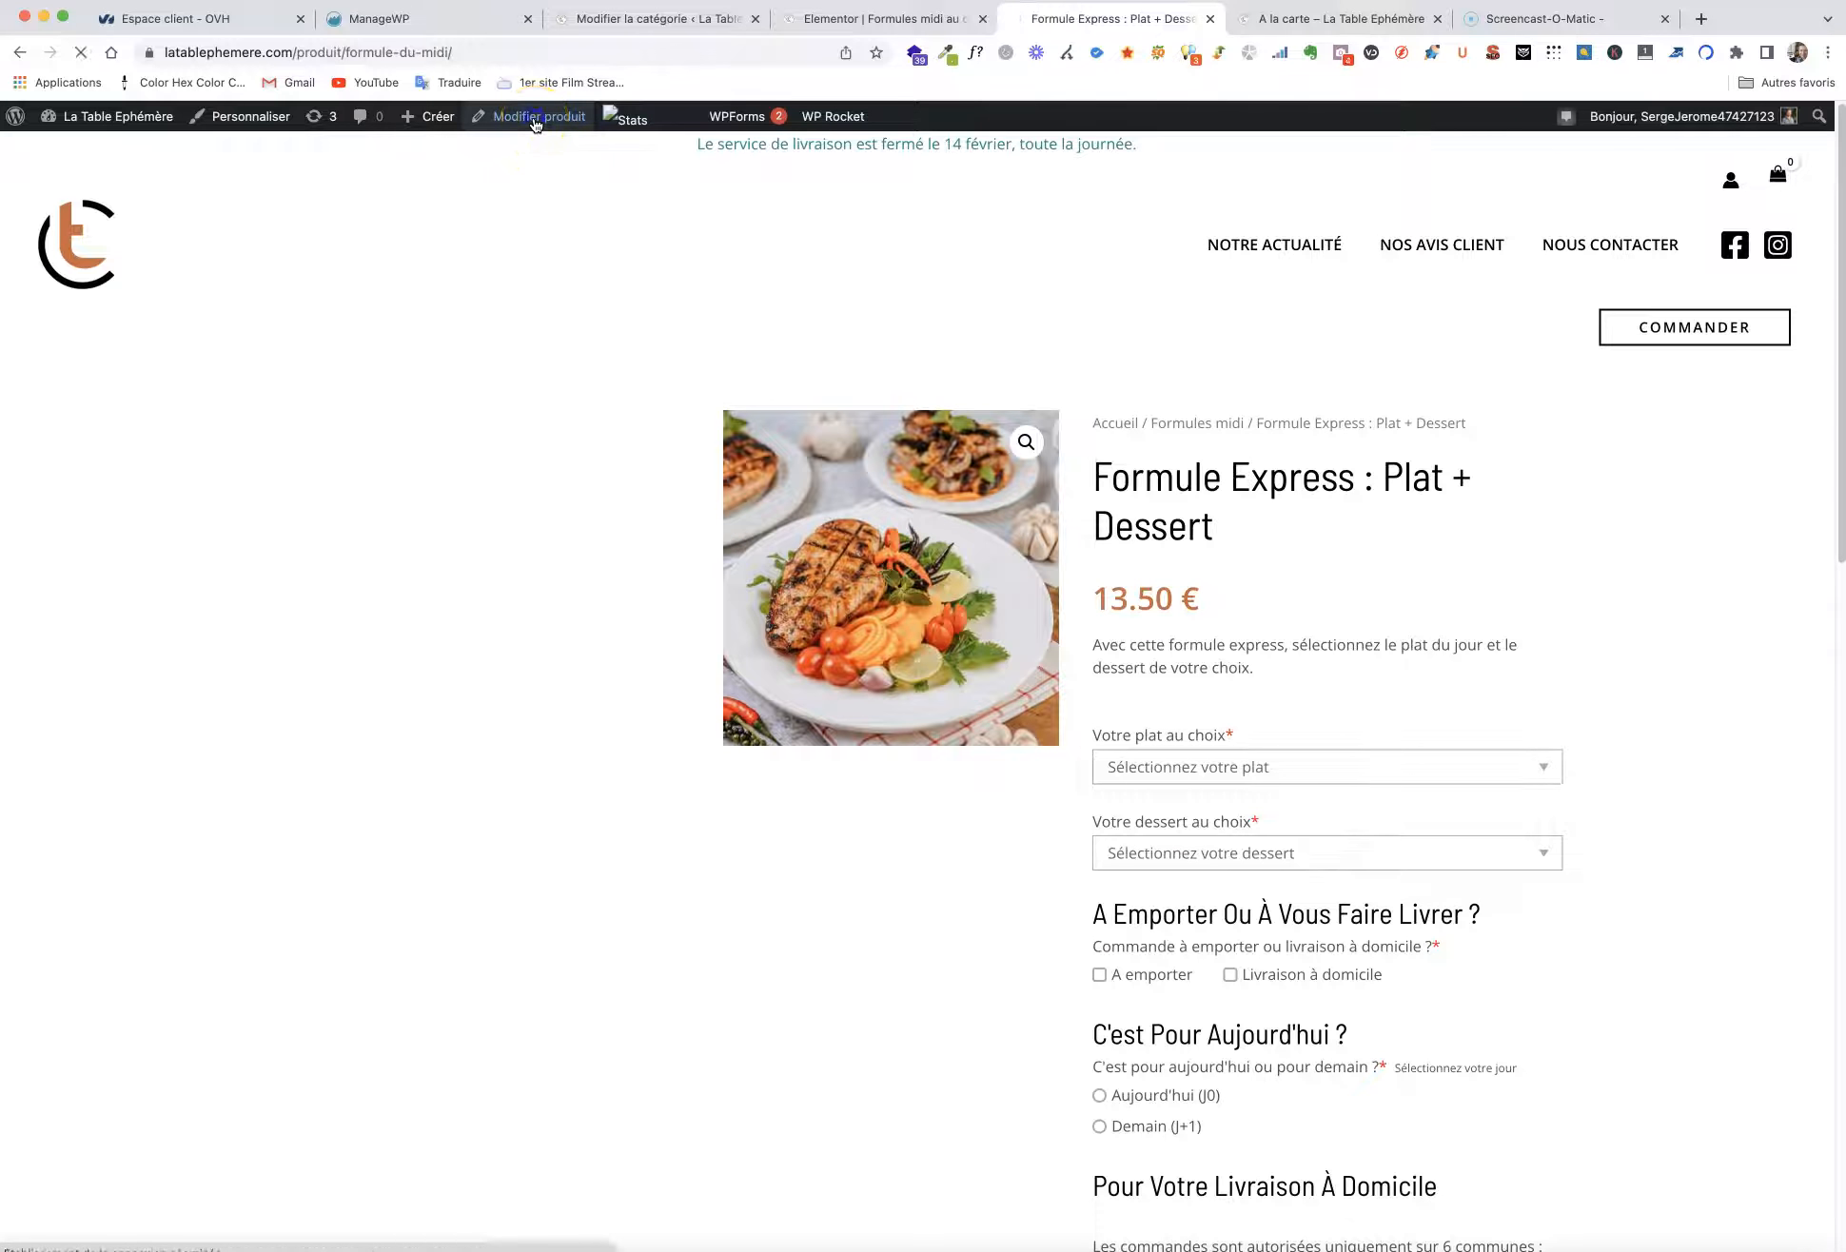